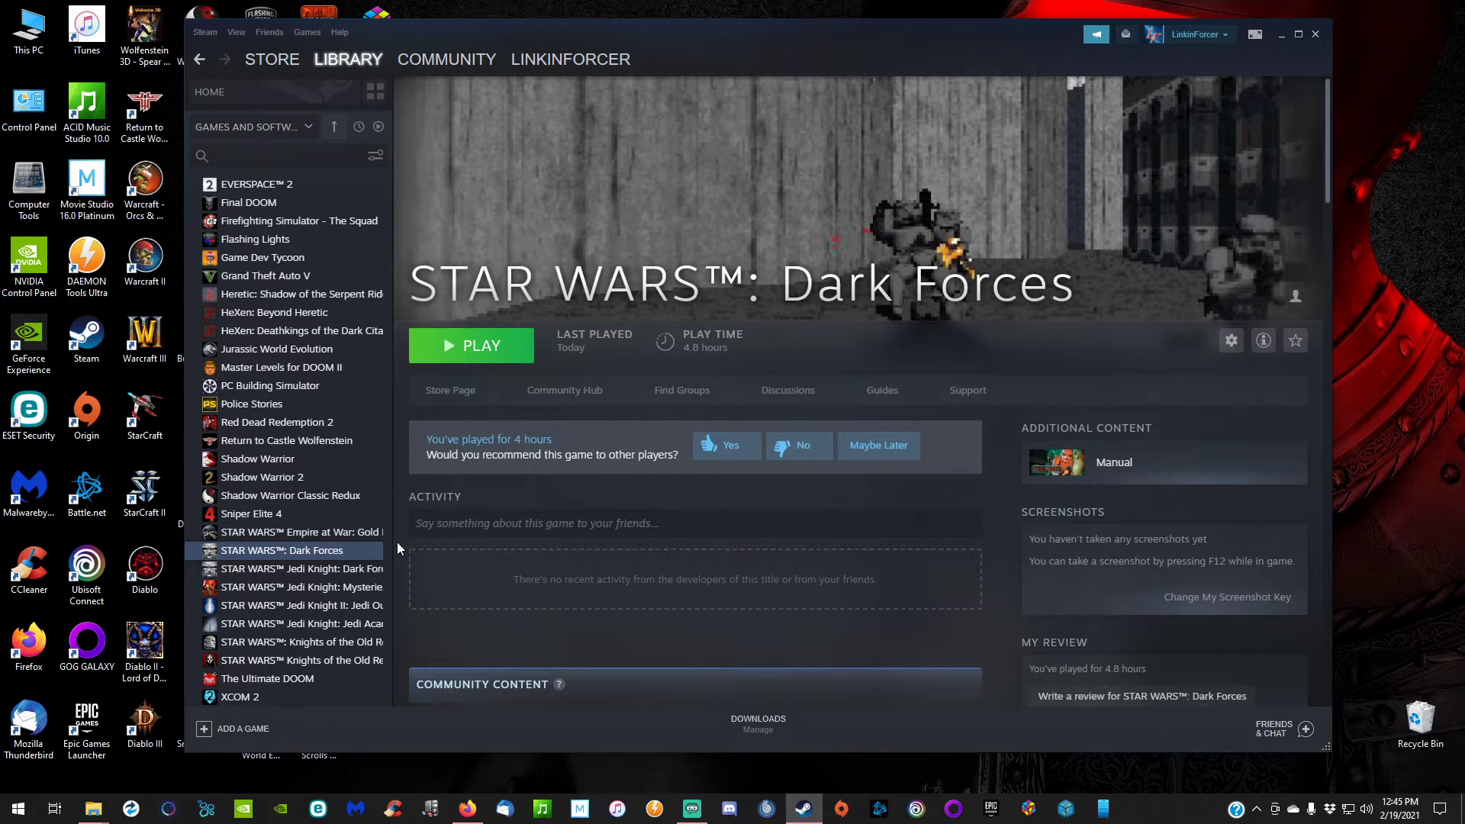
- Minimize the Steam library and launch STAR WARS Dark Forces from its desktop shortcut
{"action": "left_click", "coordinate": [1280, 34]}
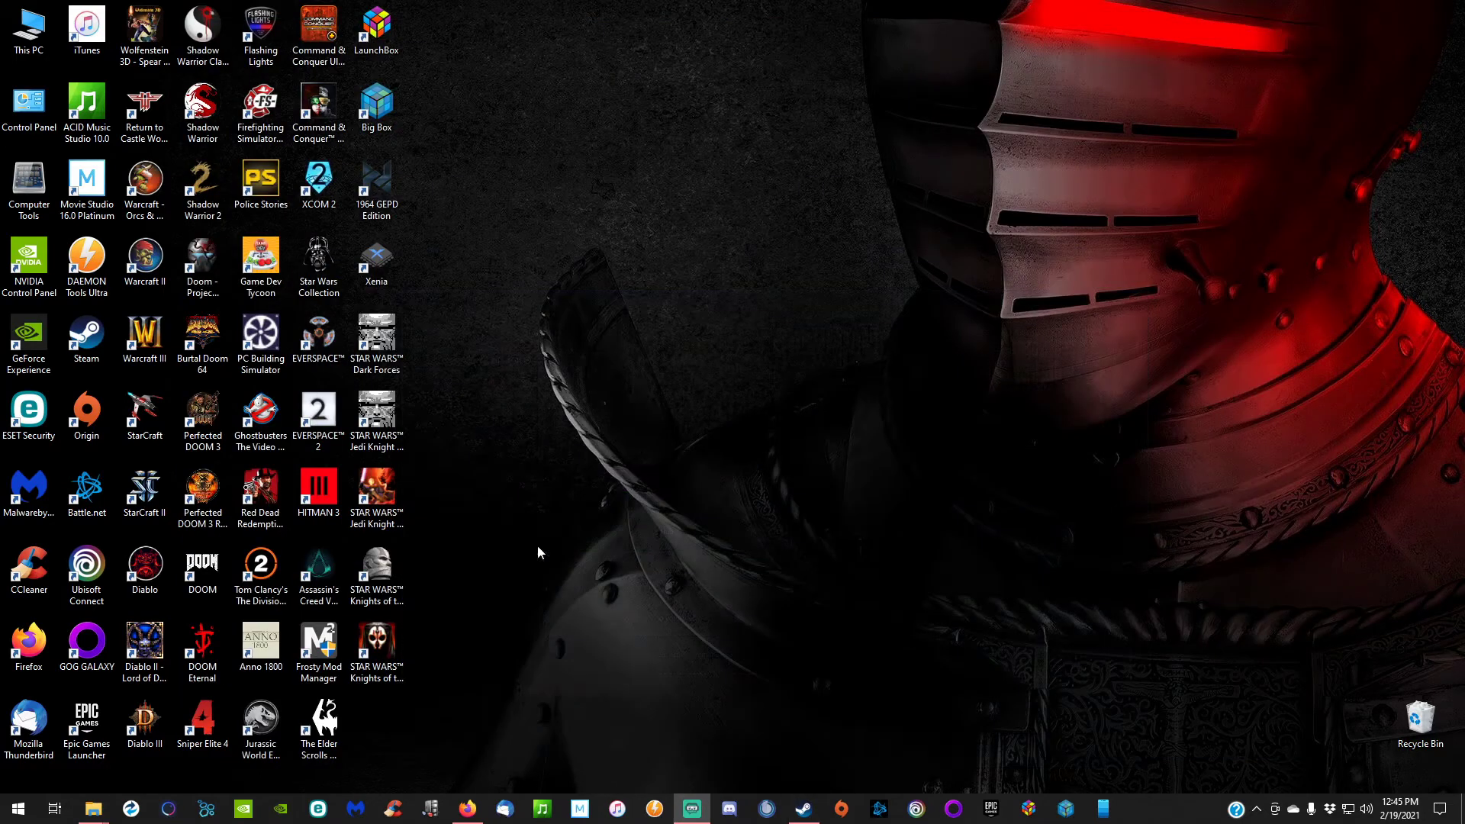
{"action": "double_click", "coordinate": [378, 341]}
- Switch to Firefox and review the XL Engine Release 02 ZIP and OpenAL 1.1 Windows Installer downloads, then minimize the browser
{"action": "left_click", "coordinate": [467, 809]}
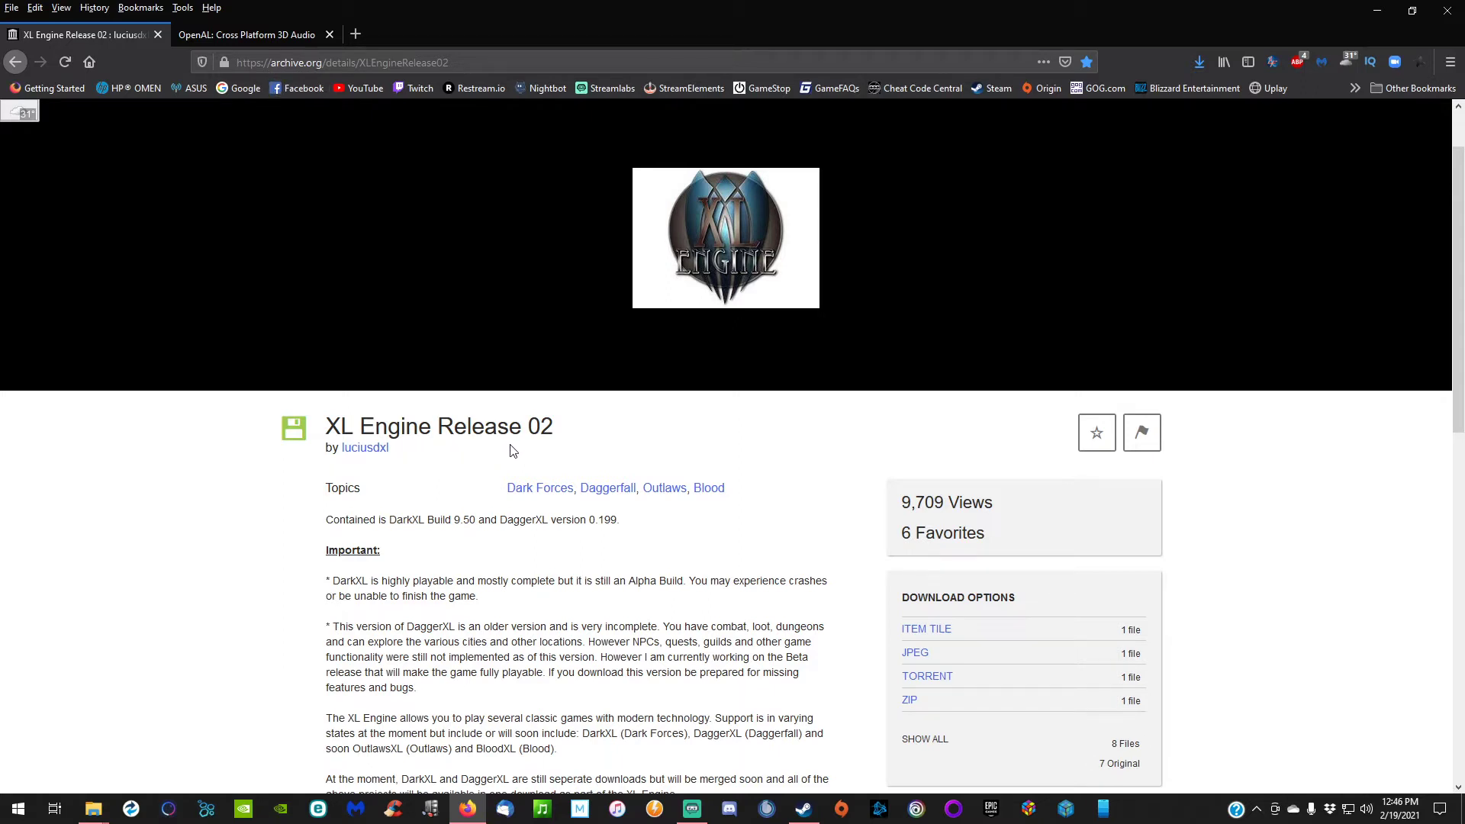
{"action": "mouse_move", "coordinate": [912, 707]}
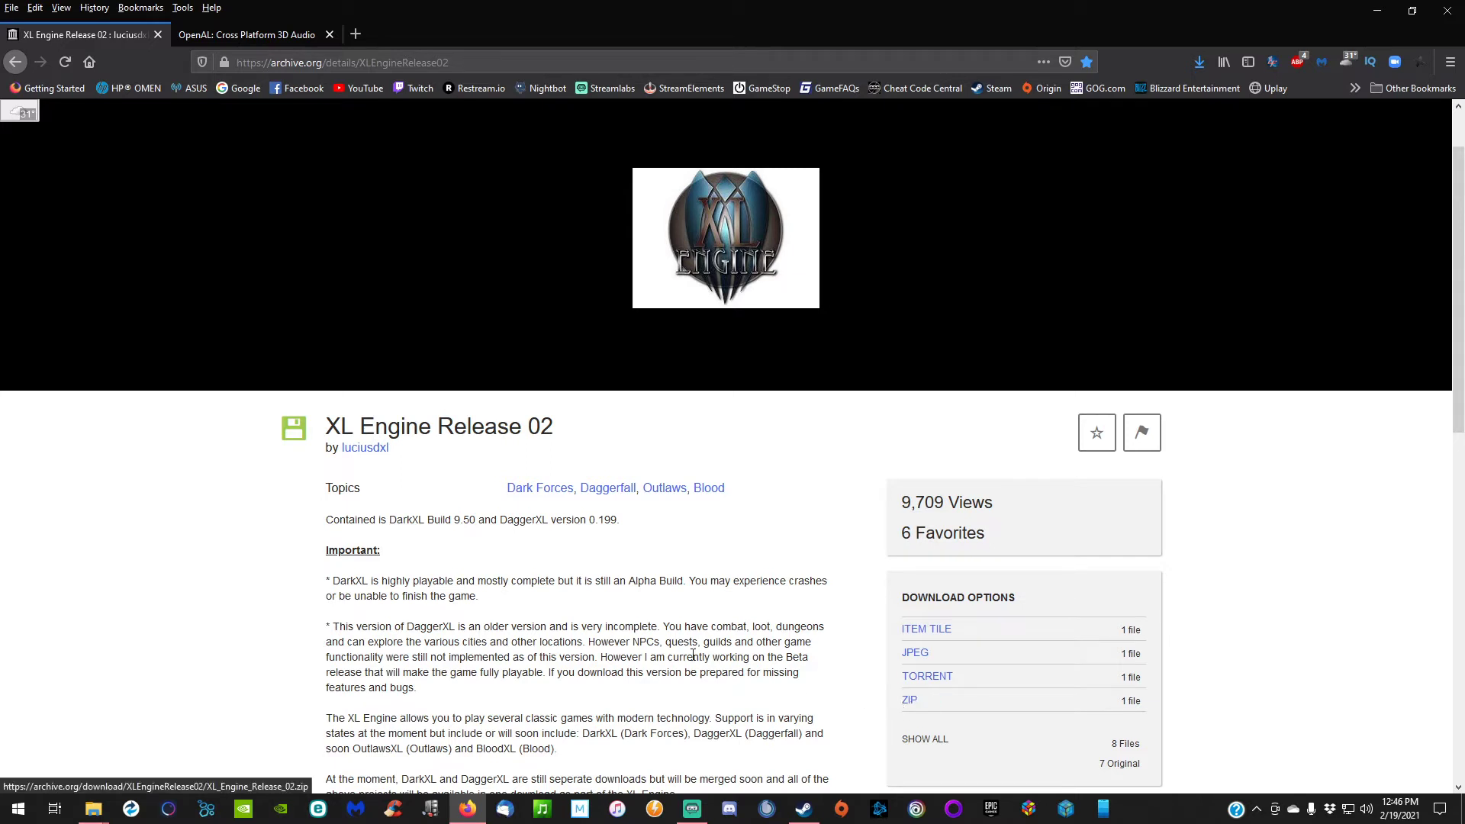
{"action": "left_click", "coordinate": [276, 47]}
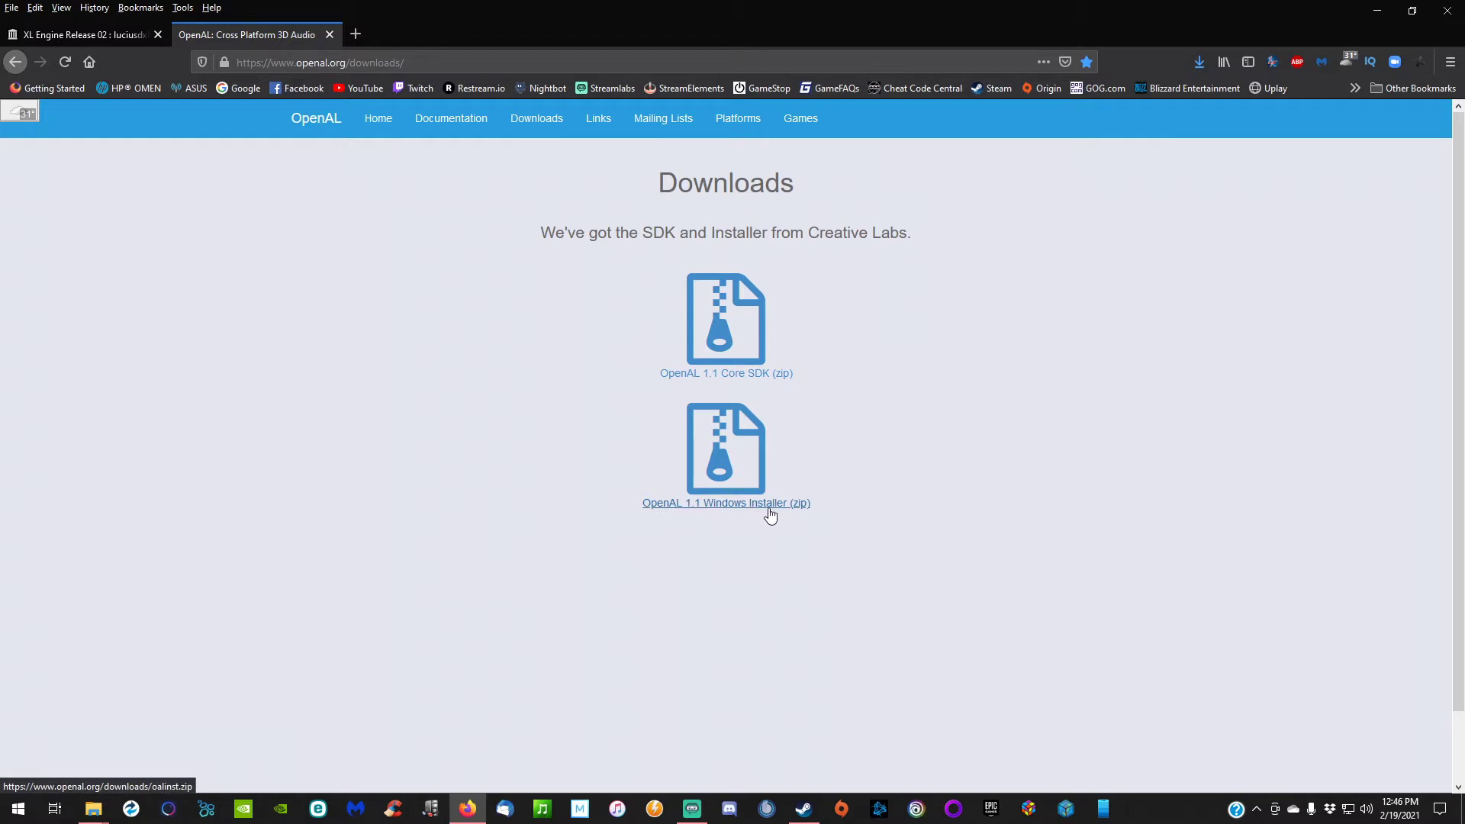
{"action": "left_click", "coordinate": [1378, 12]}
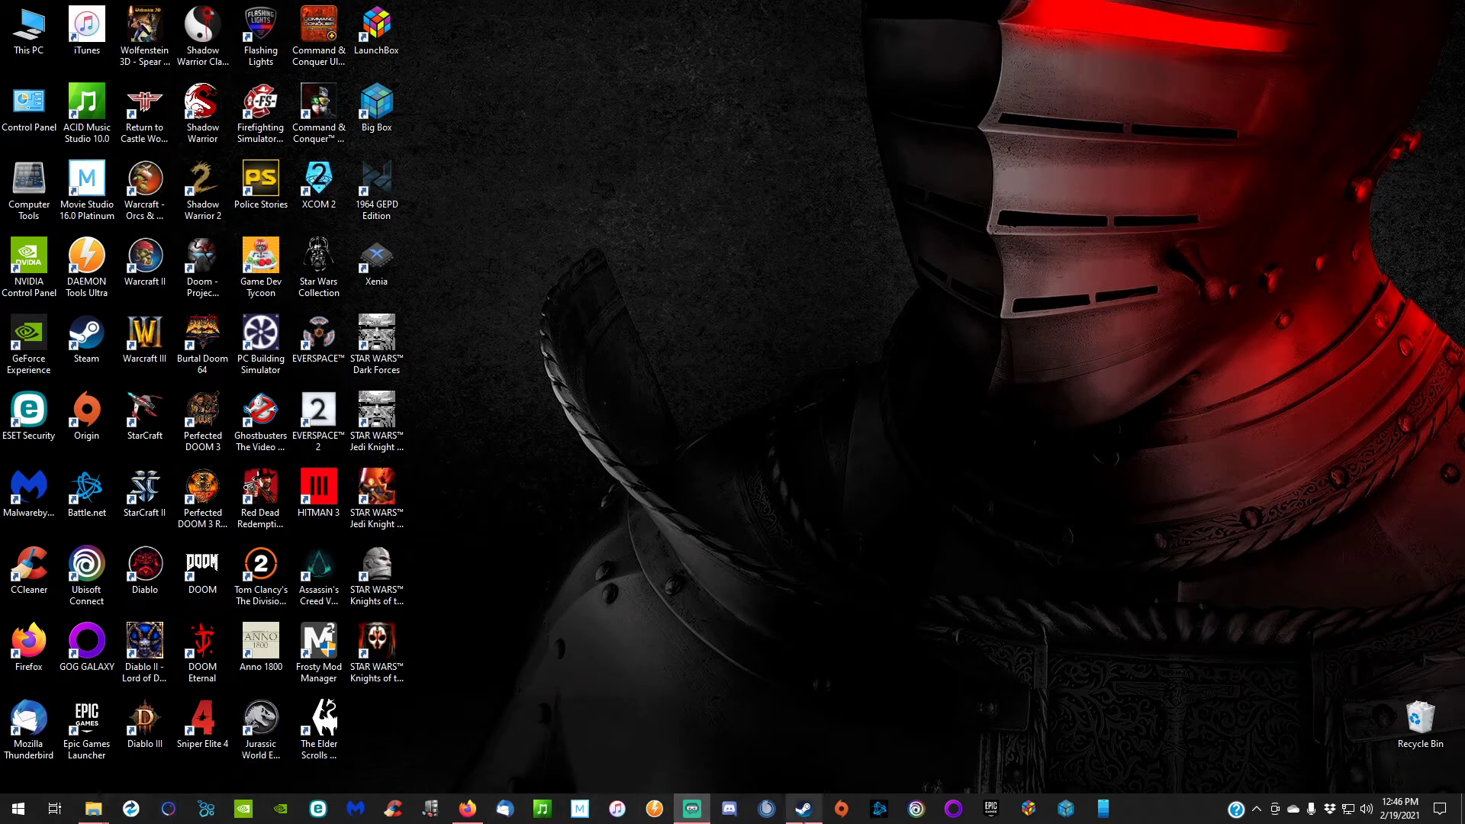
- Arrange the Steam common folder and the downloaded Mods\Dark Forces folder side by side in File Explorer
{"action": "mouse_move", "coordinate": [93, 809]}
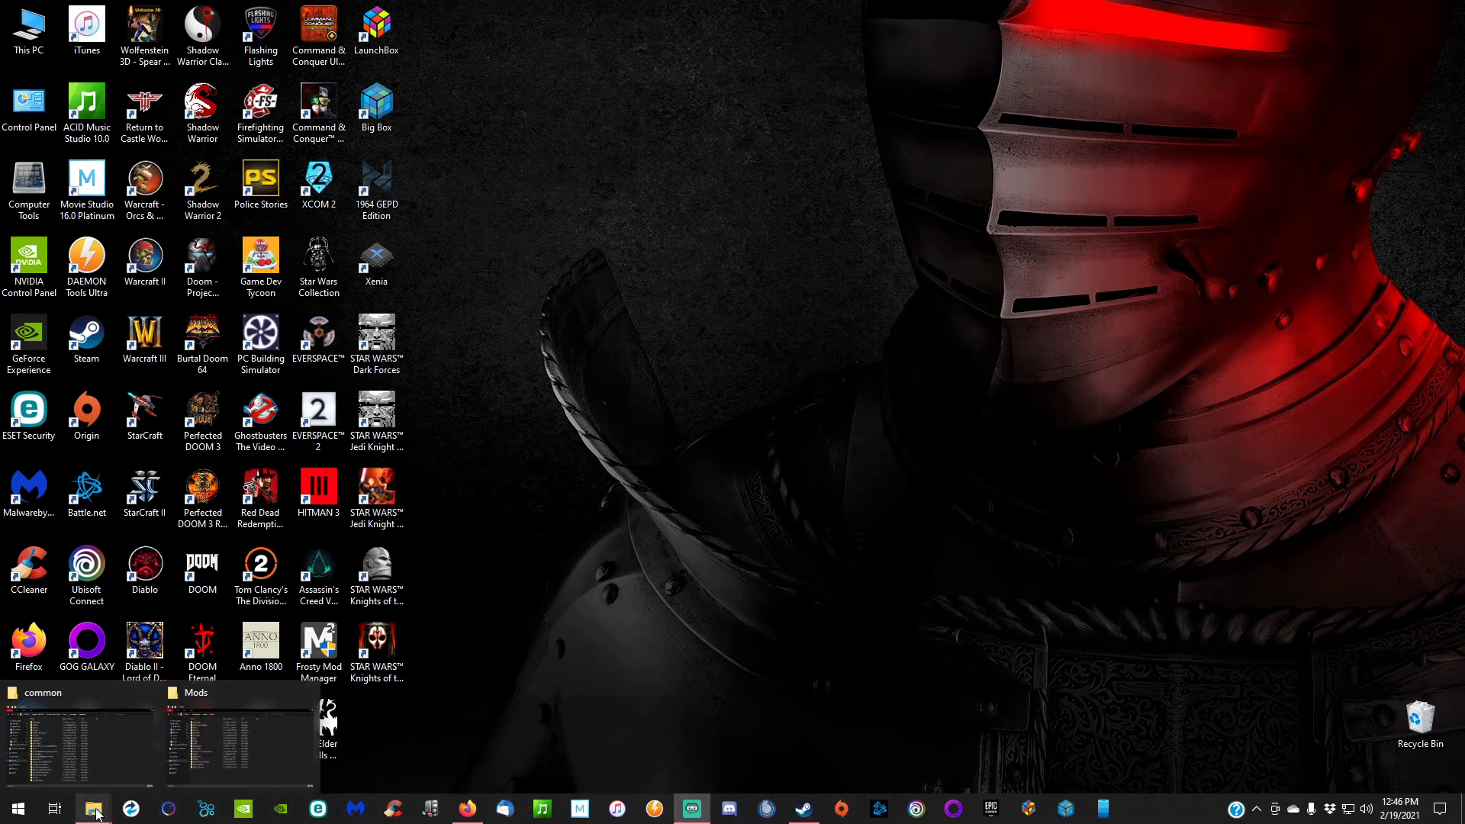
{"action": "left_click", "coordinate": [99, 764]}
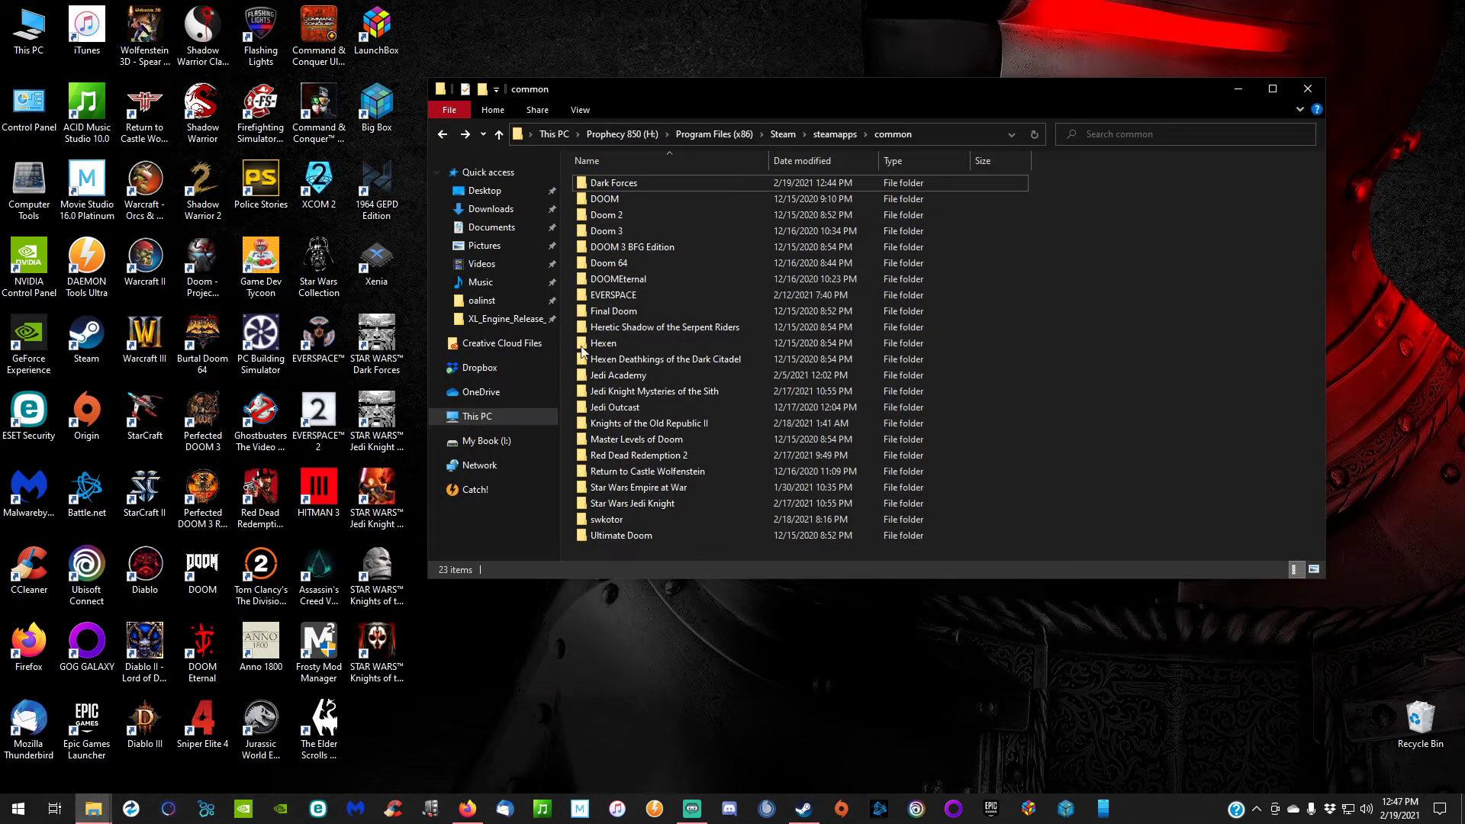
{"action": "left_click_drag", "start_coordinate": [793, 89], "coordinate": [1, 77]}
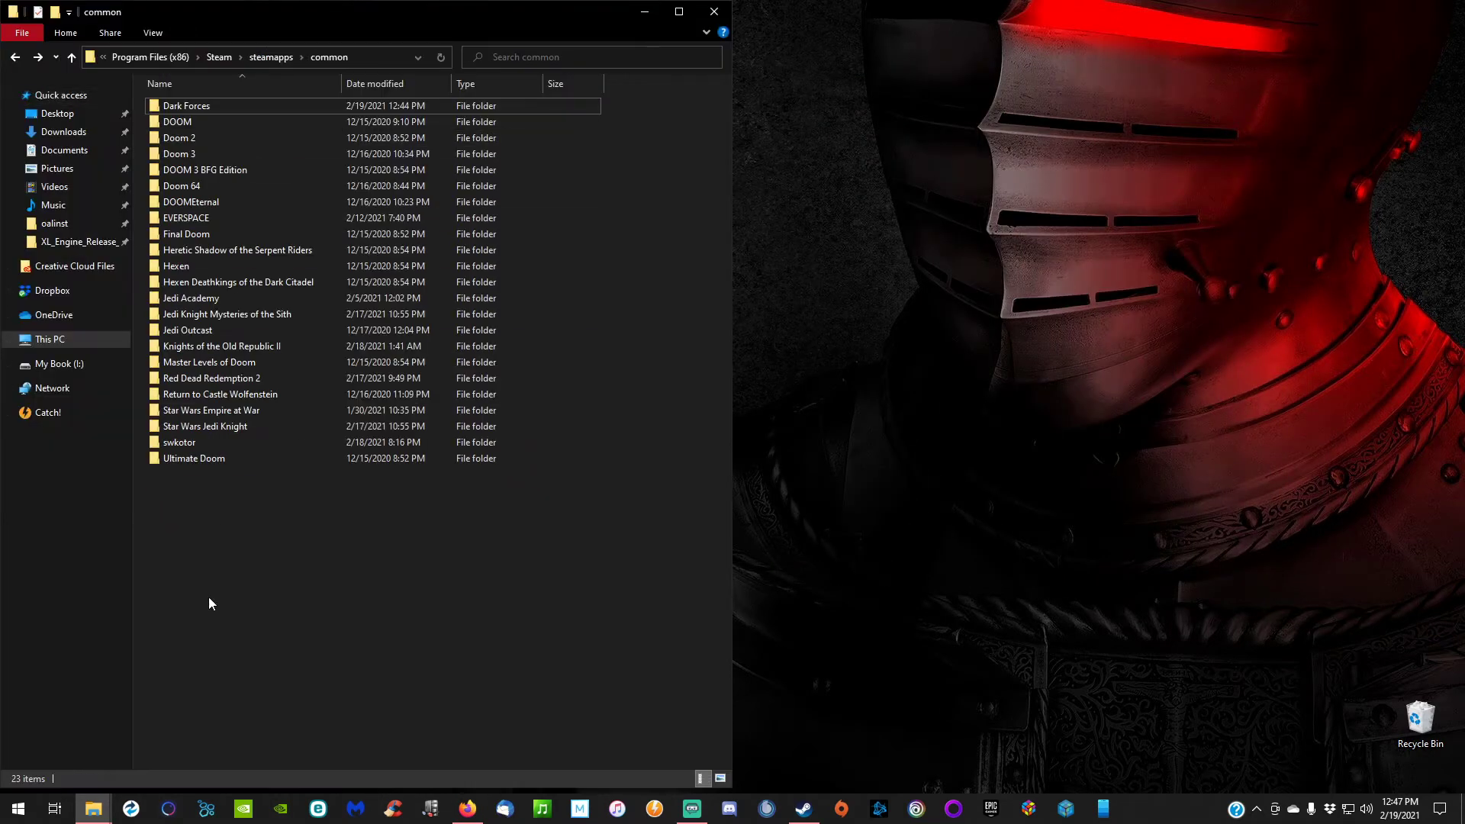
{"action": "mouse_move", "coordinate": [95, 805]}
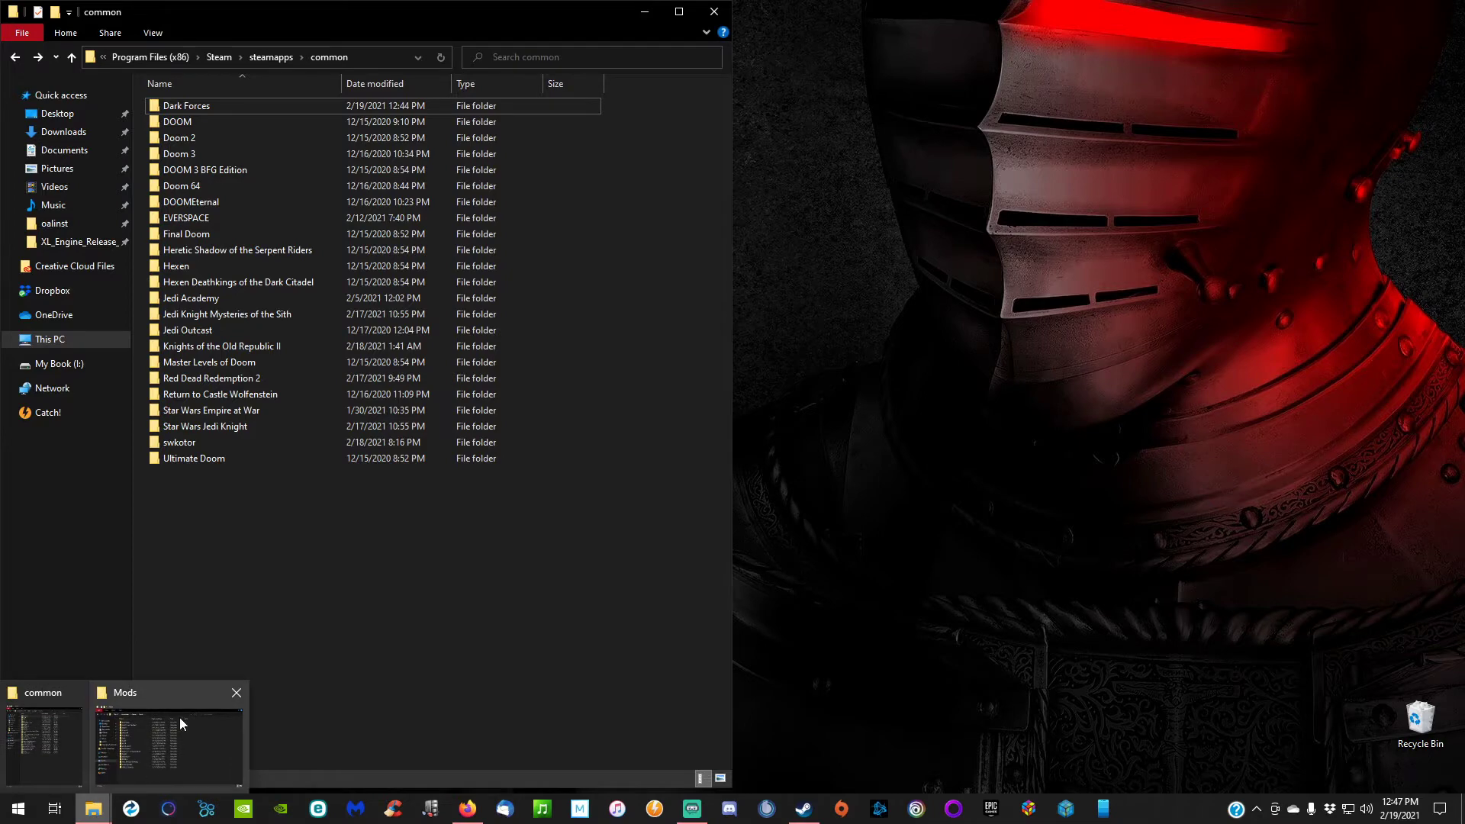
{"action": "mouse_move", "coordinate": [180, 718]}
{"action": "left_click", "coordinate": [208, 738]}
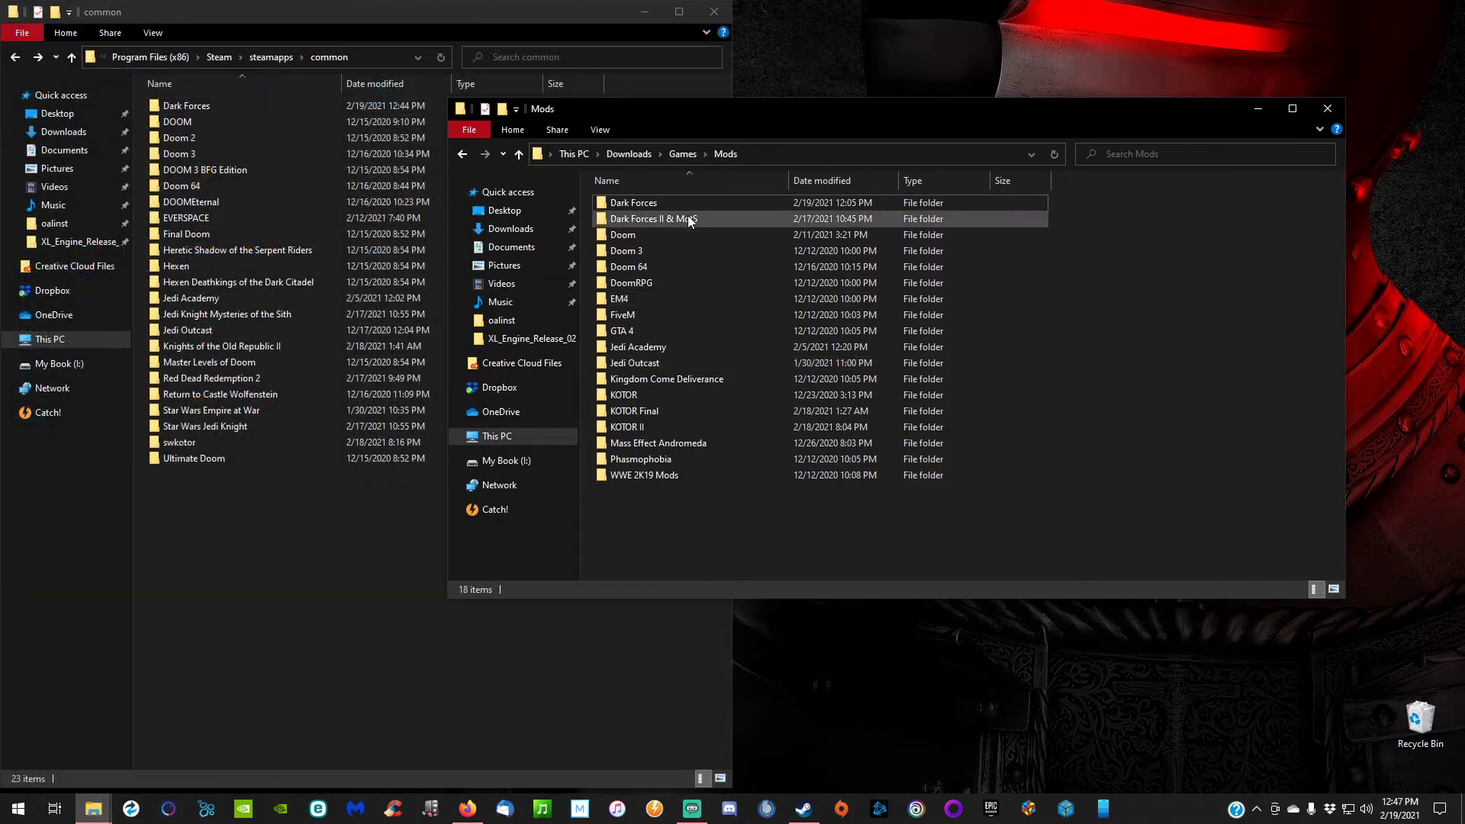
{"action": "double_click", "coordinate": [645, 199]}
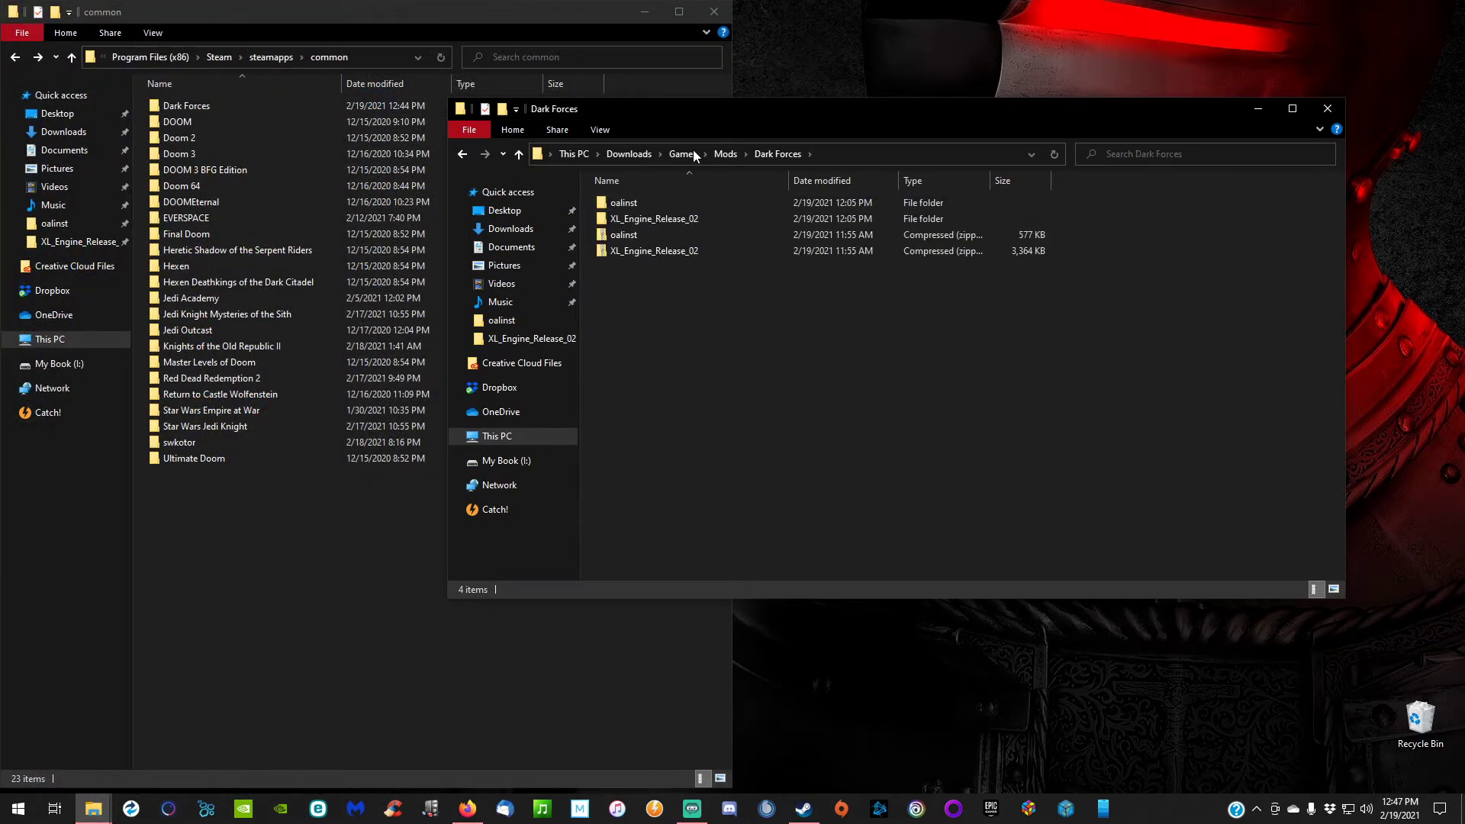
{"action": "left_click_drag", "start_coordinate": [704, 117], "coordinate": [1463, 115]}
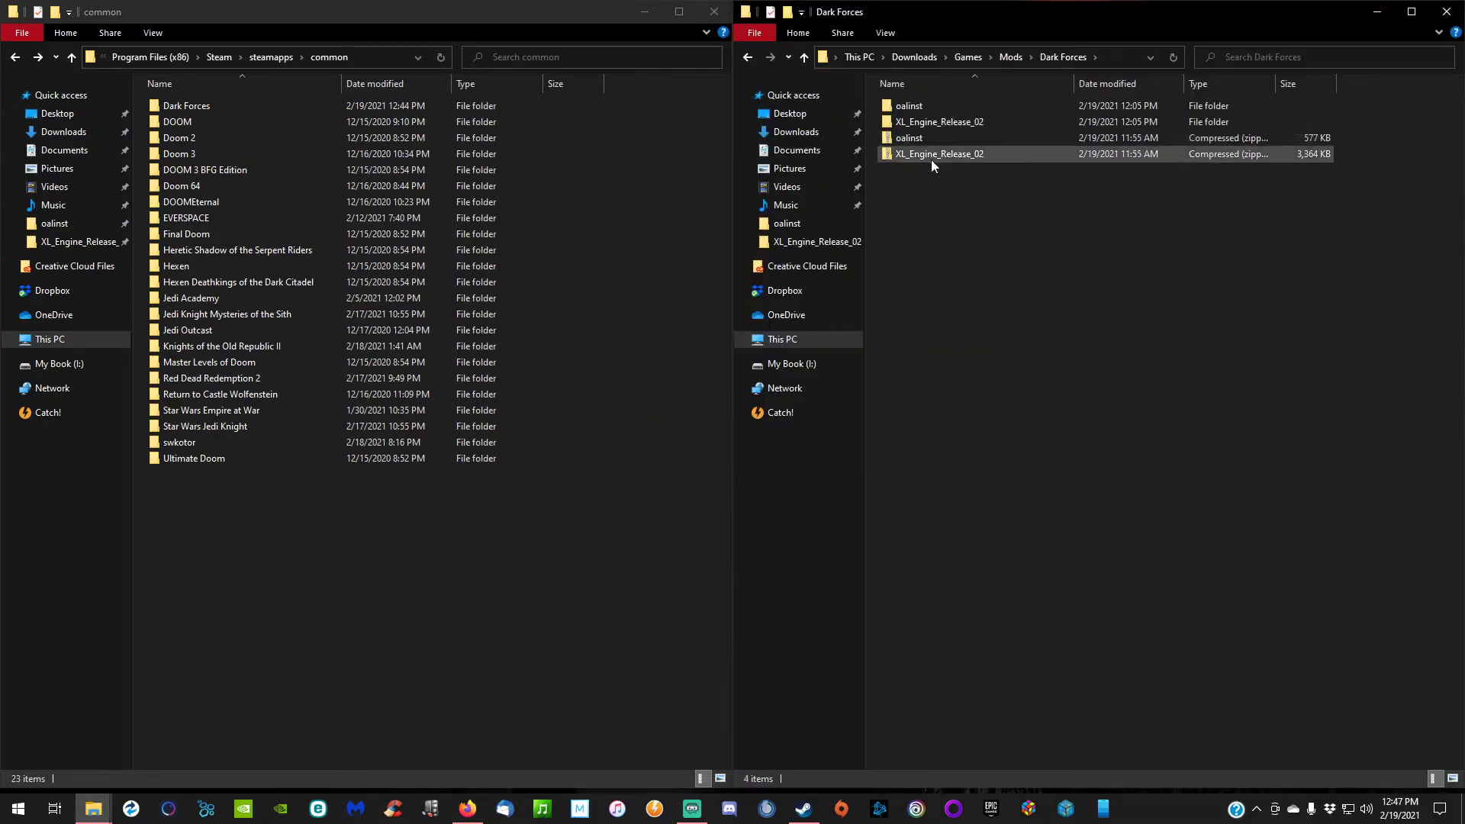
- Copy all contents of the extracted XL_Engine_Release_02 folder into Steam's common\Dark Forces folder
{"action": "double_click", "coordinate": [190, 107]}
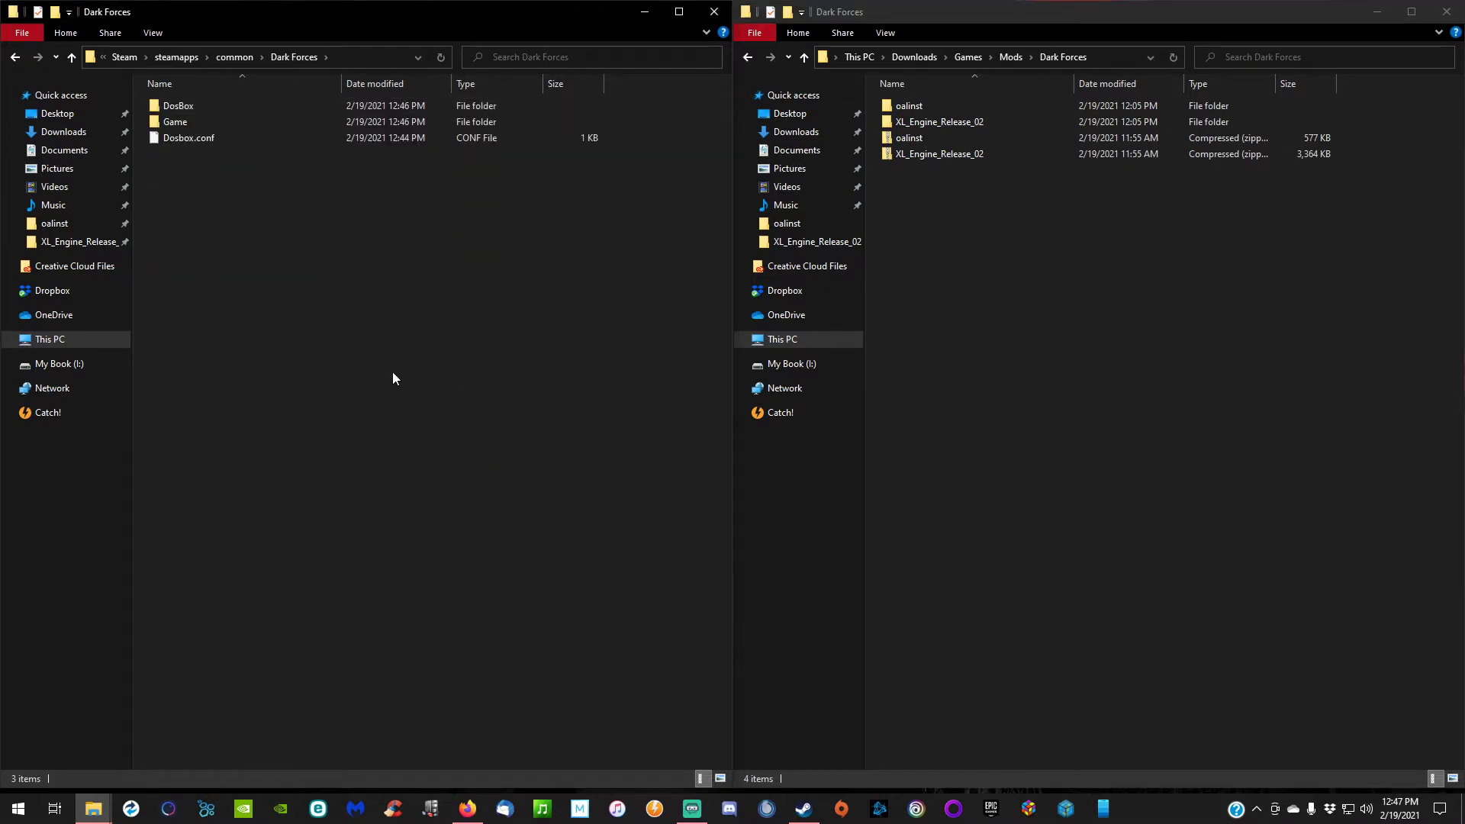
{"action": "double_click", "coordinate": [977, 126]}
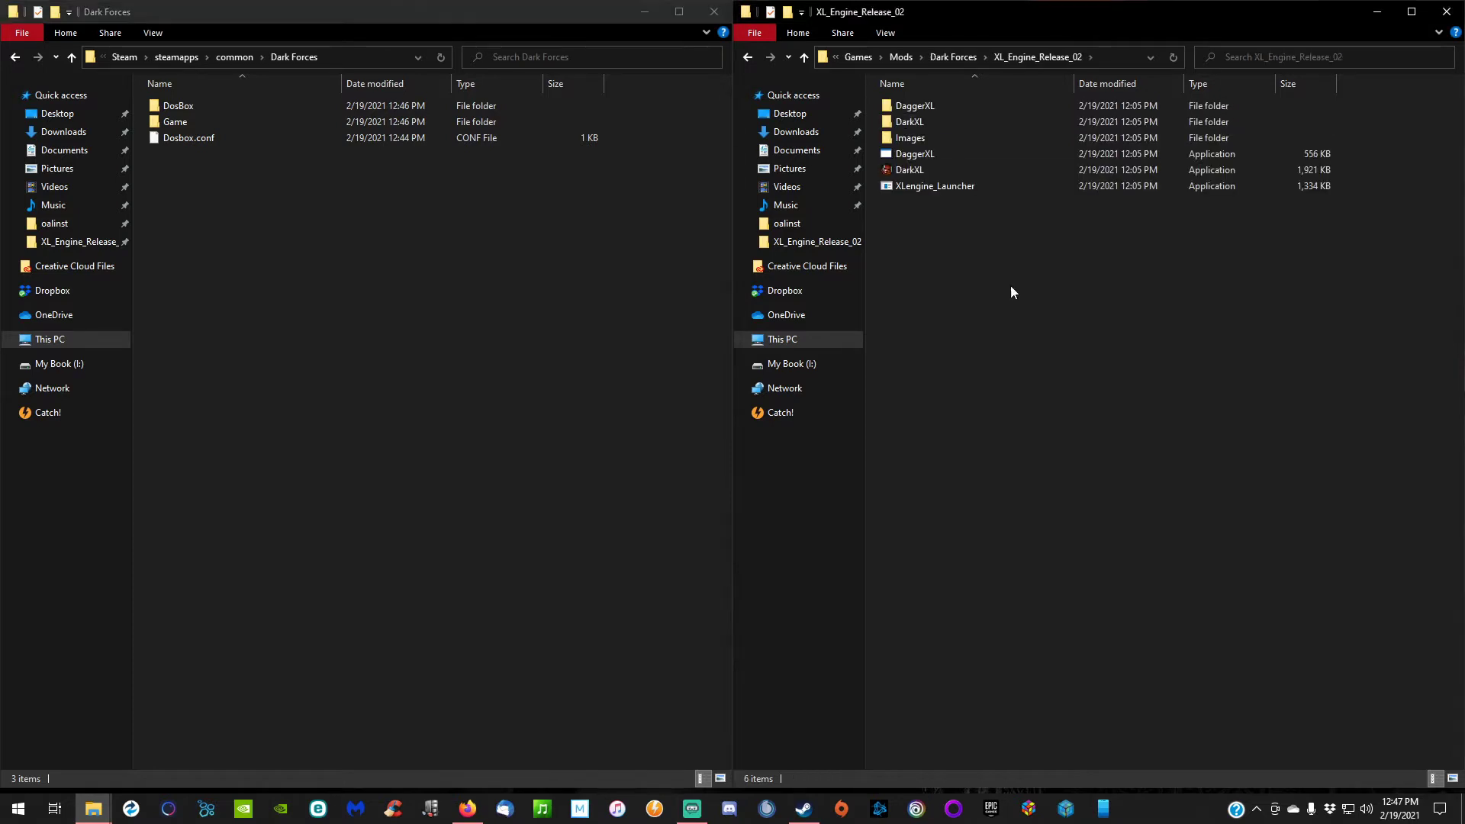
{"action": "left_click_drag", "start_coordinate": [1011, 290], "coordinate": [921, 104]}
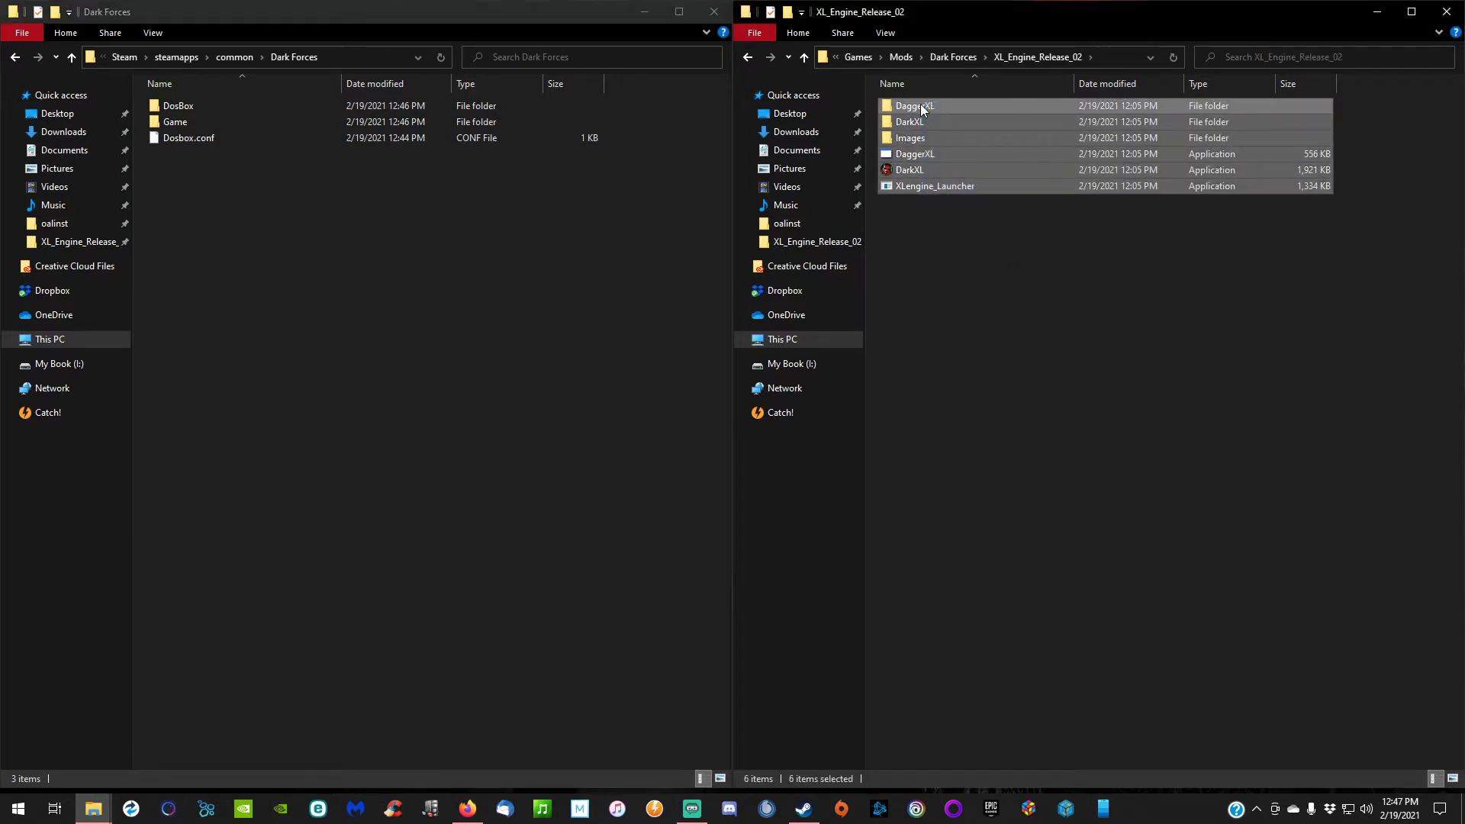
{"action": "right_click", "coordinate": [921, 104]}
{"action": "left_click", "coordinate": [745, 389]}
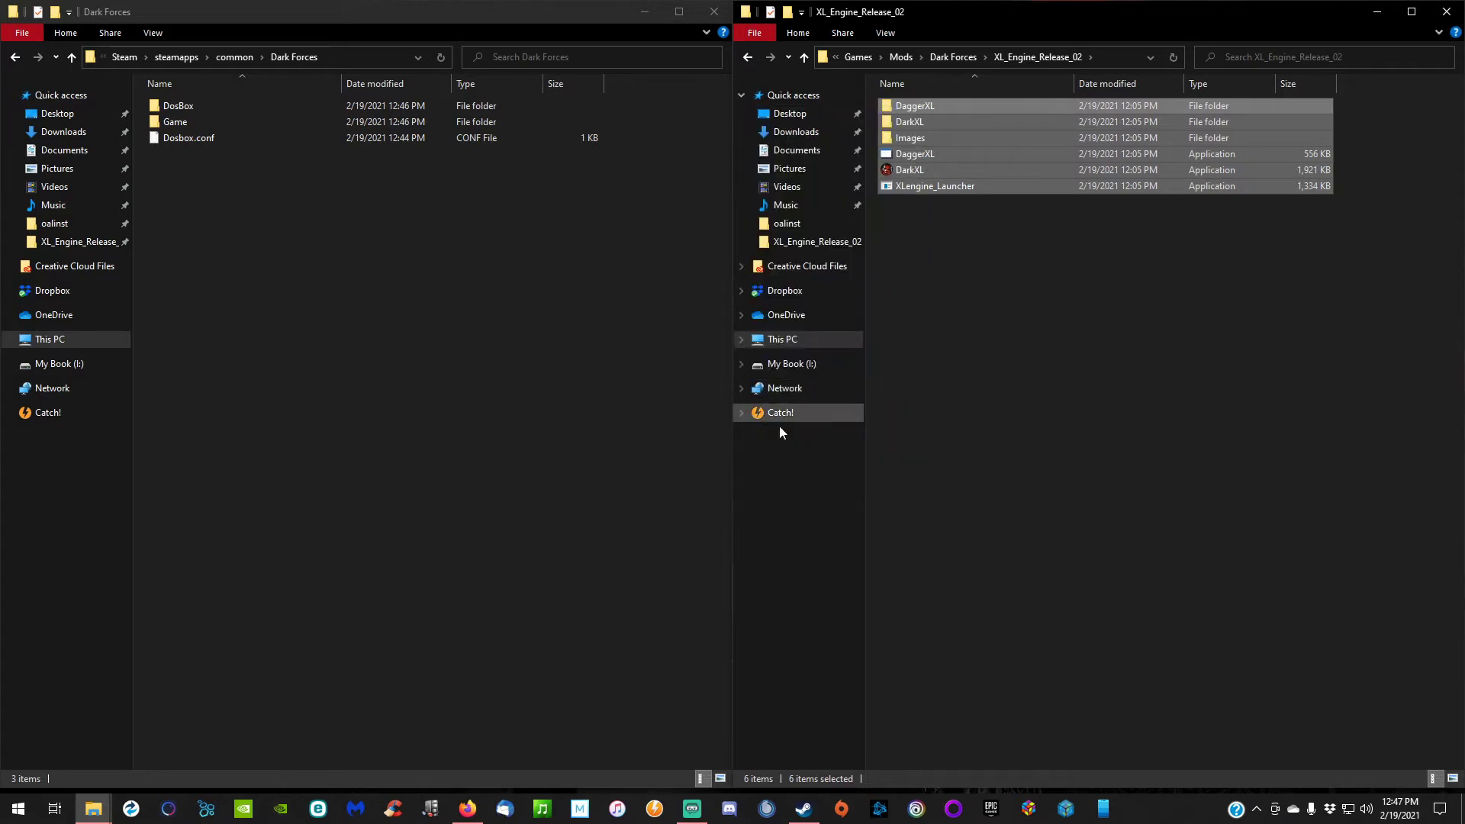
{"action": "right_click", "coordinate": [231, 299]}
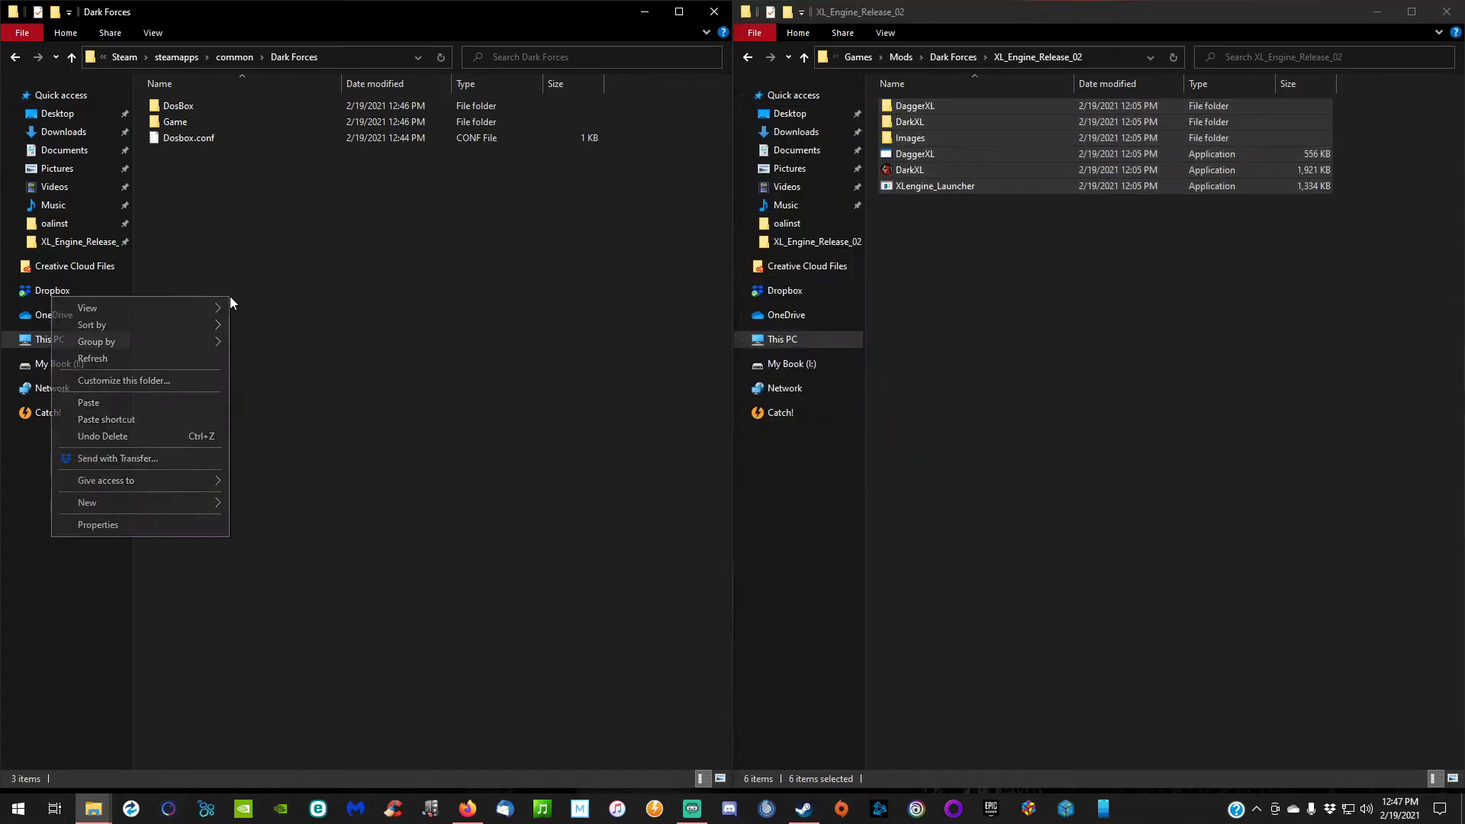
{"action": "left_click", "coordinate": [154, 402]}
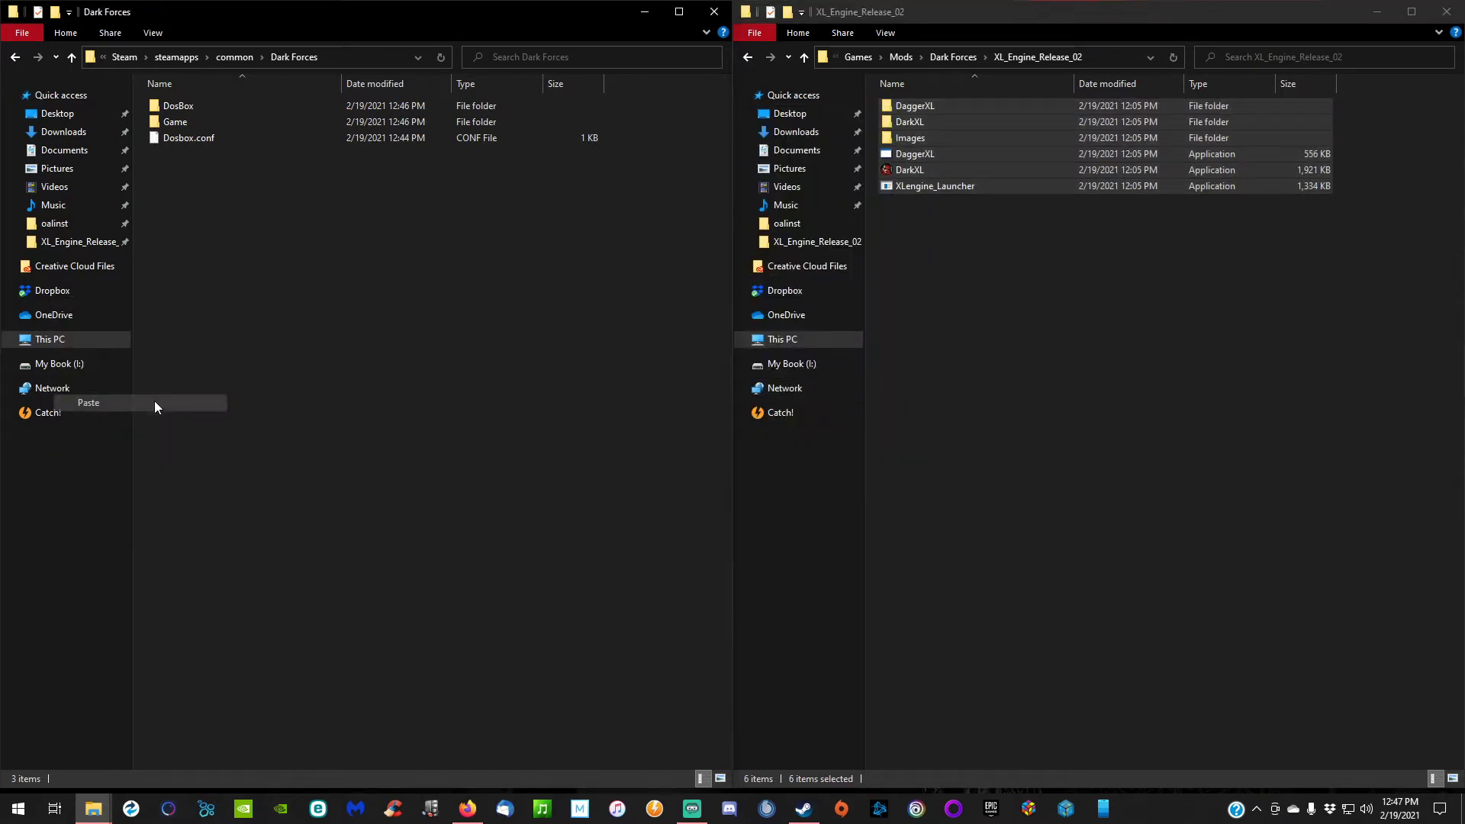
{"action": "left_click", "coordinate": [616, 534]}
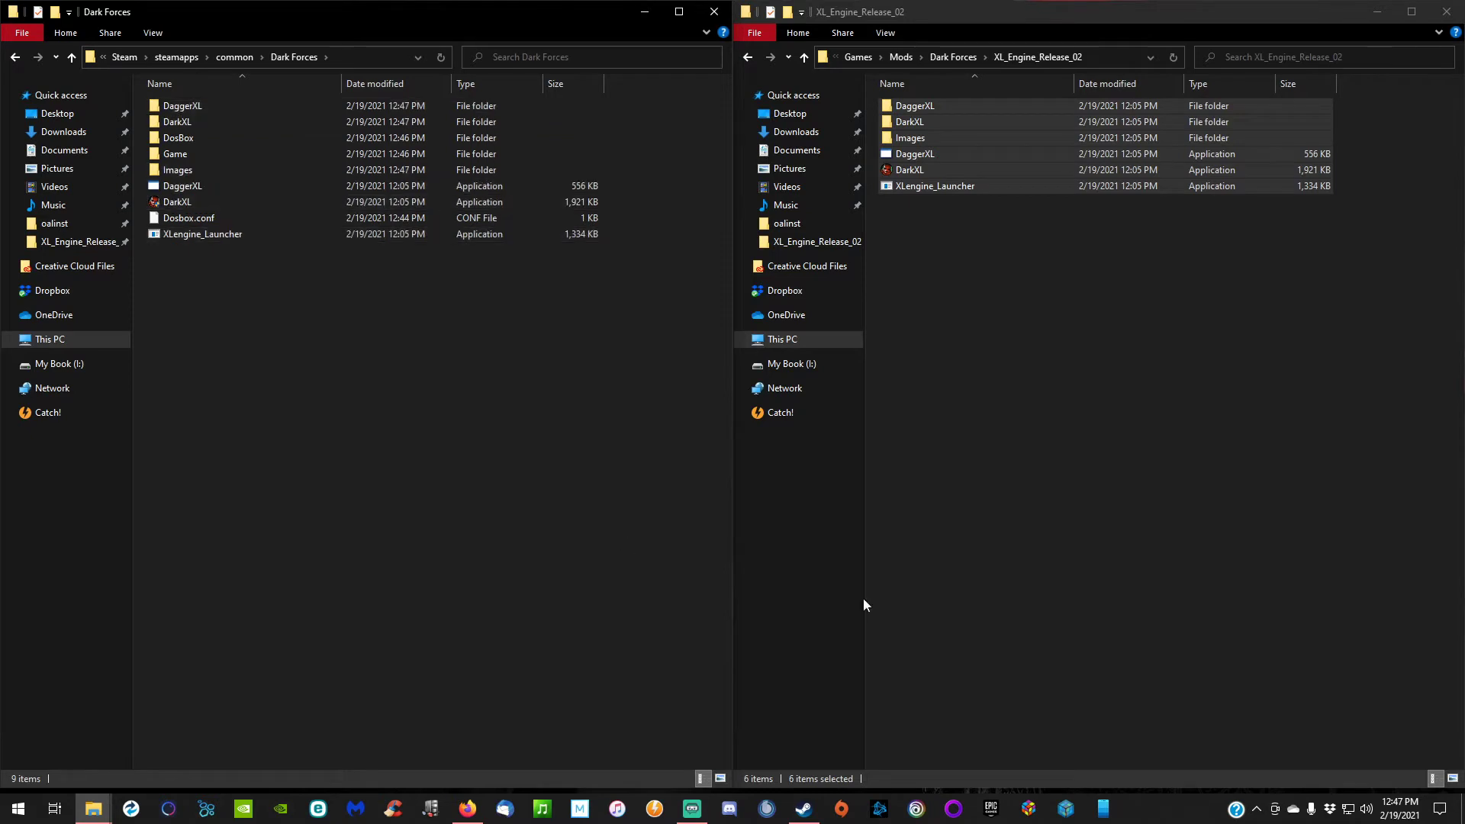
- Copy the oalinst application from the downloaded oalinst folder into Steam's Dark Forces folder
{"action": "left_click", "coordinate": [748, 60]}
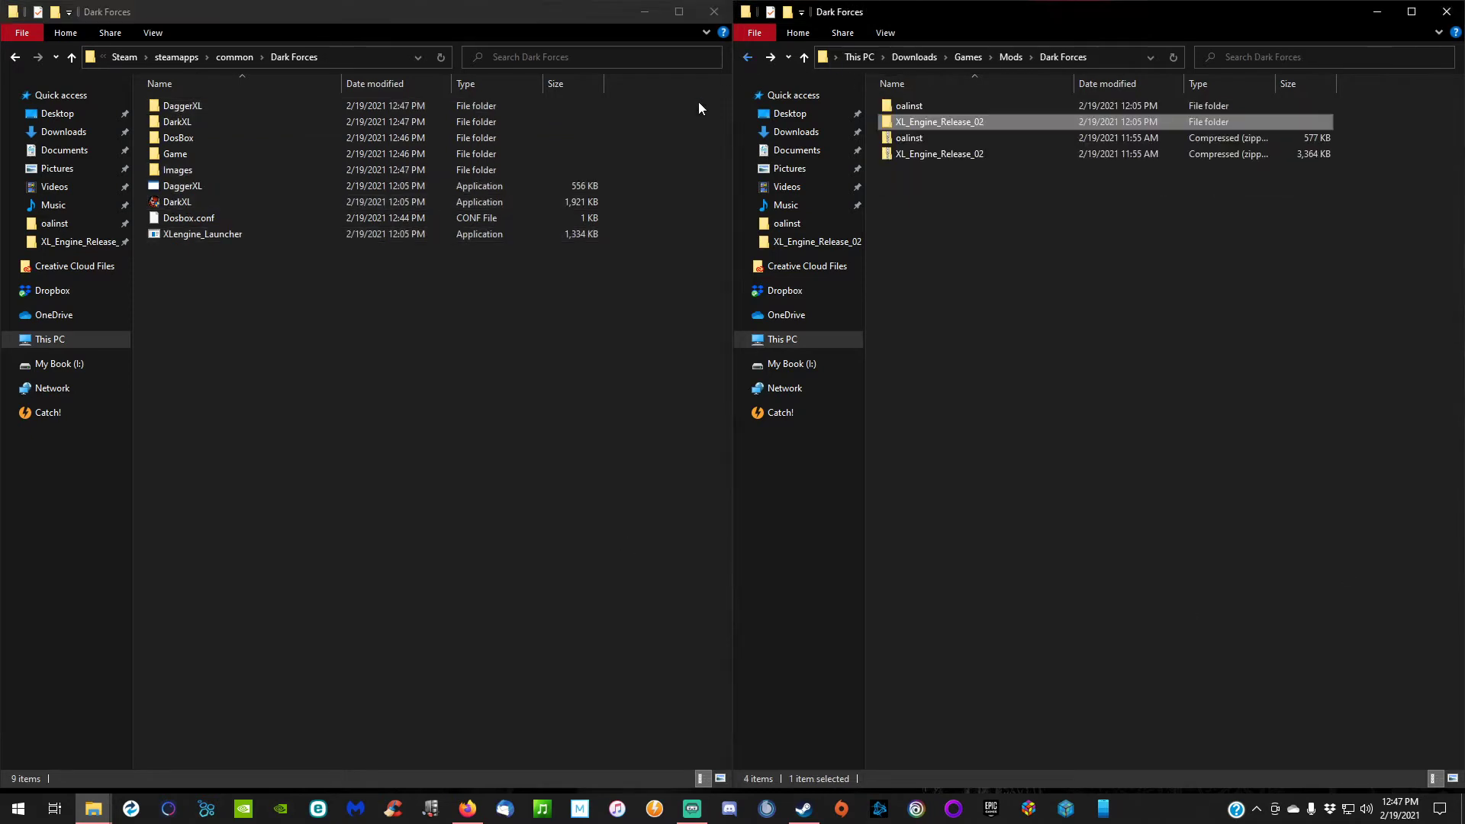
{"action": "double_click", "coordinate": [908, 105]}
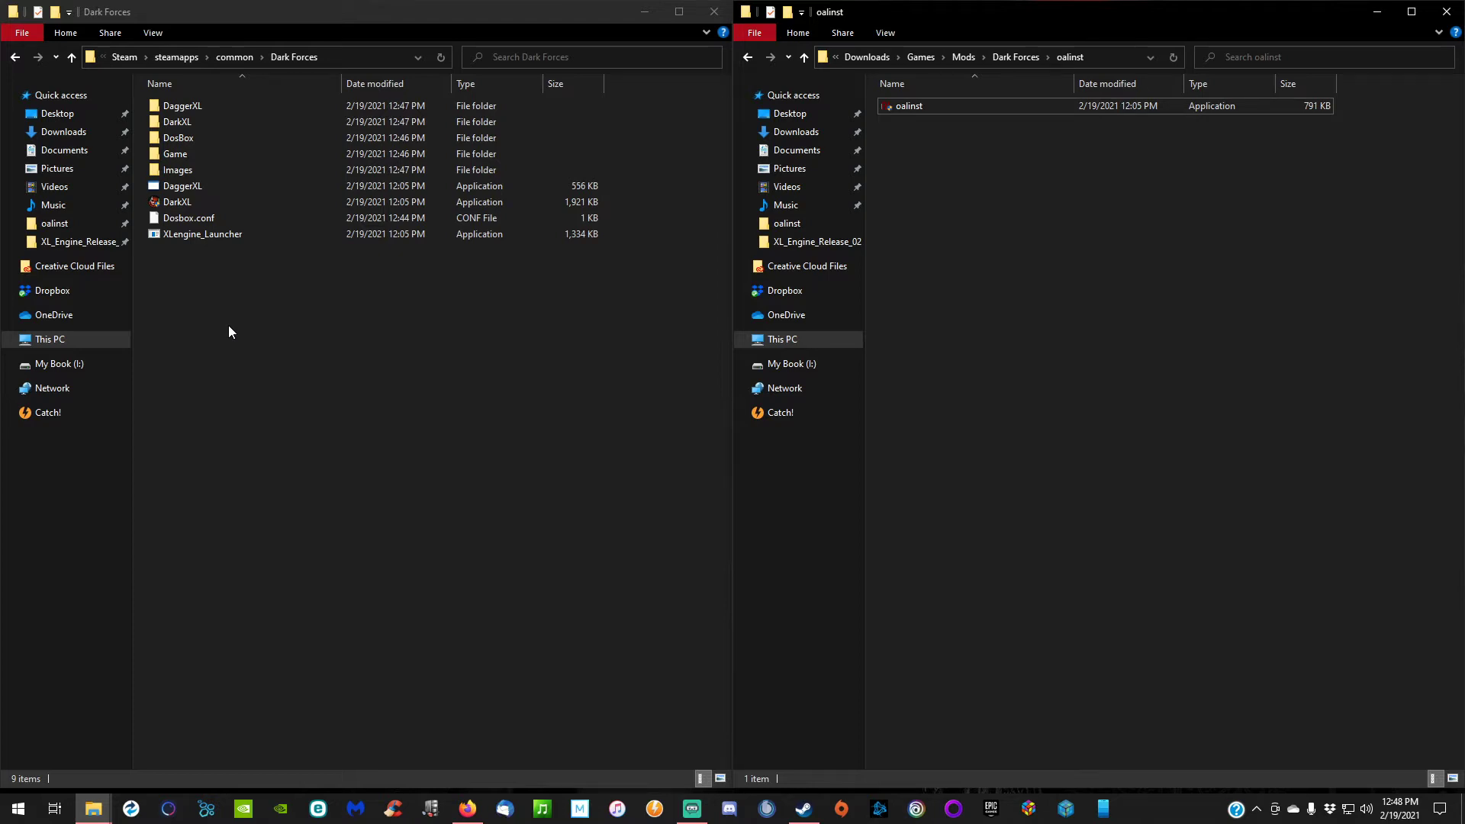
{"action": "right_click", "coordinate": [904, 109]}
{"action": "left_click", "coordinate": [715, 478]}
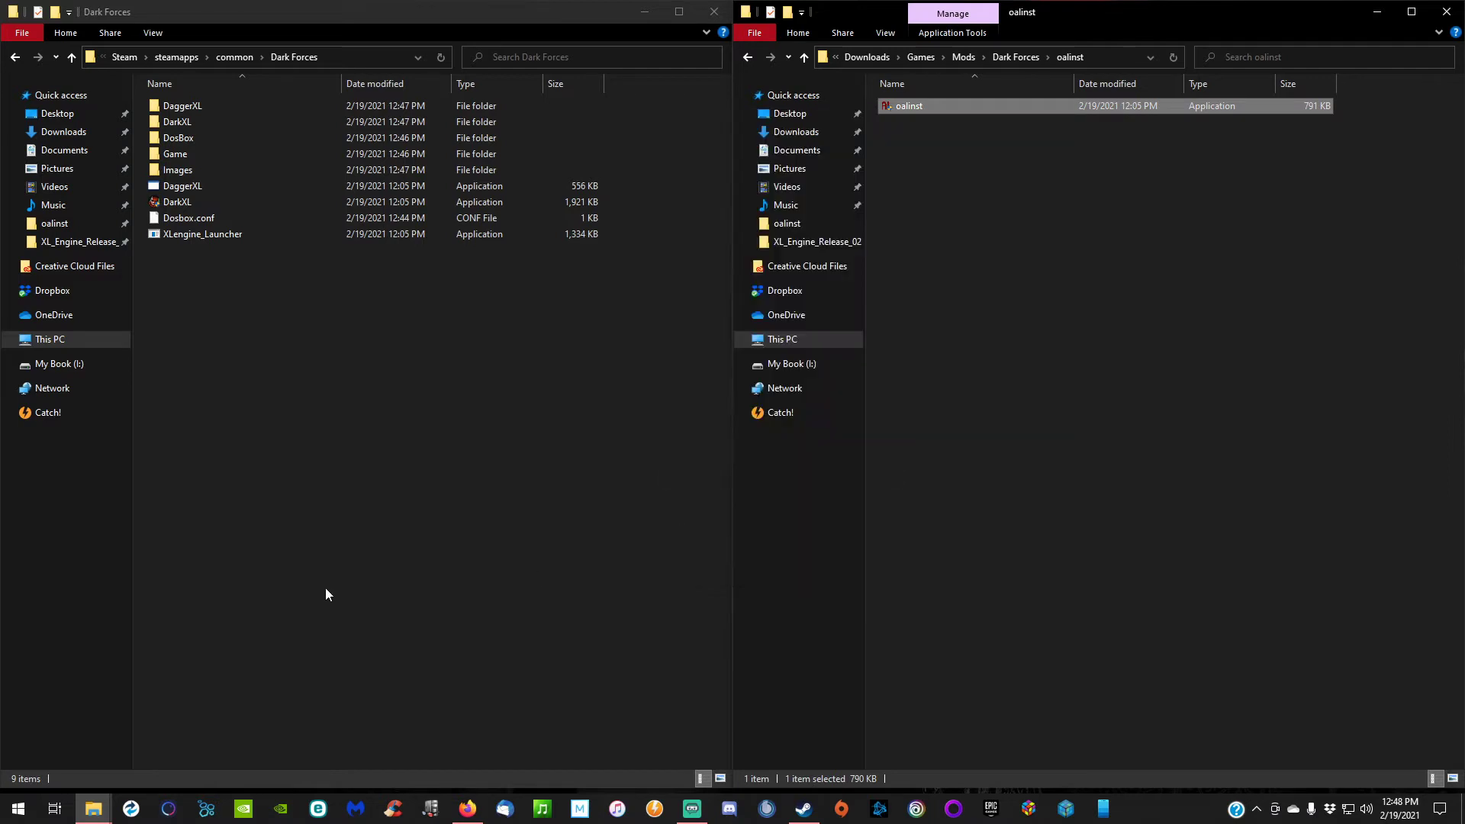
{"action": "left_click", "coordinate": [243, 441]}
{"action": "right_click", "coordinate": [242, 447]}
{"action": "left_click", "coordinate": [156, 549]}
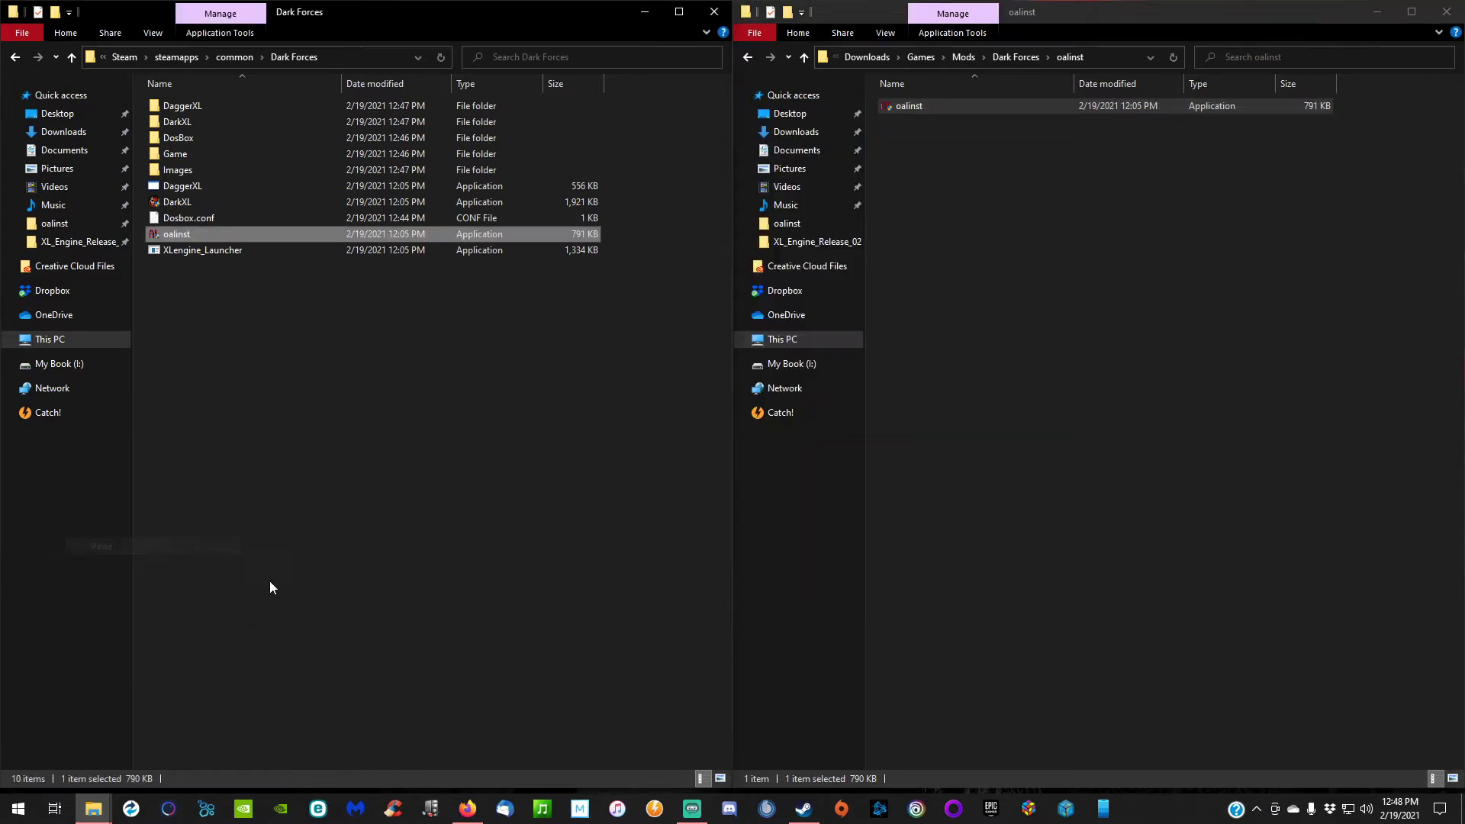
- Install OpenAL with the oalinst application, accepting its license and closing the installer
{"action": "left_click", "coordinate": [185, 377]}
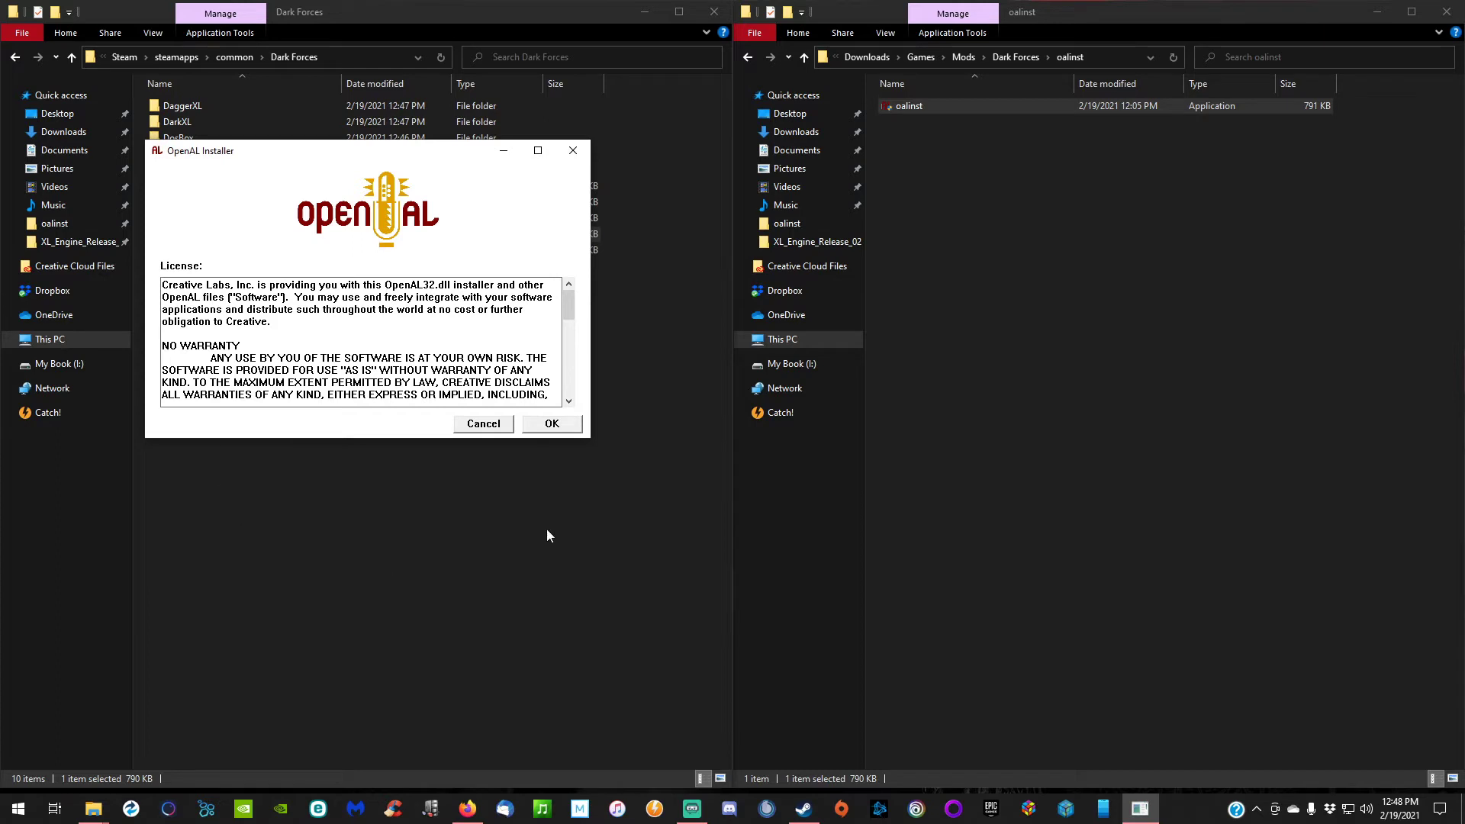
{"action": "left_click", "coordinate": [571, 428]}
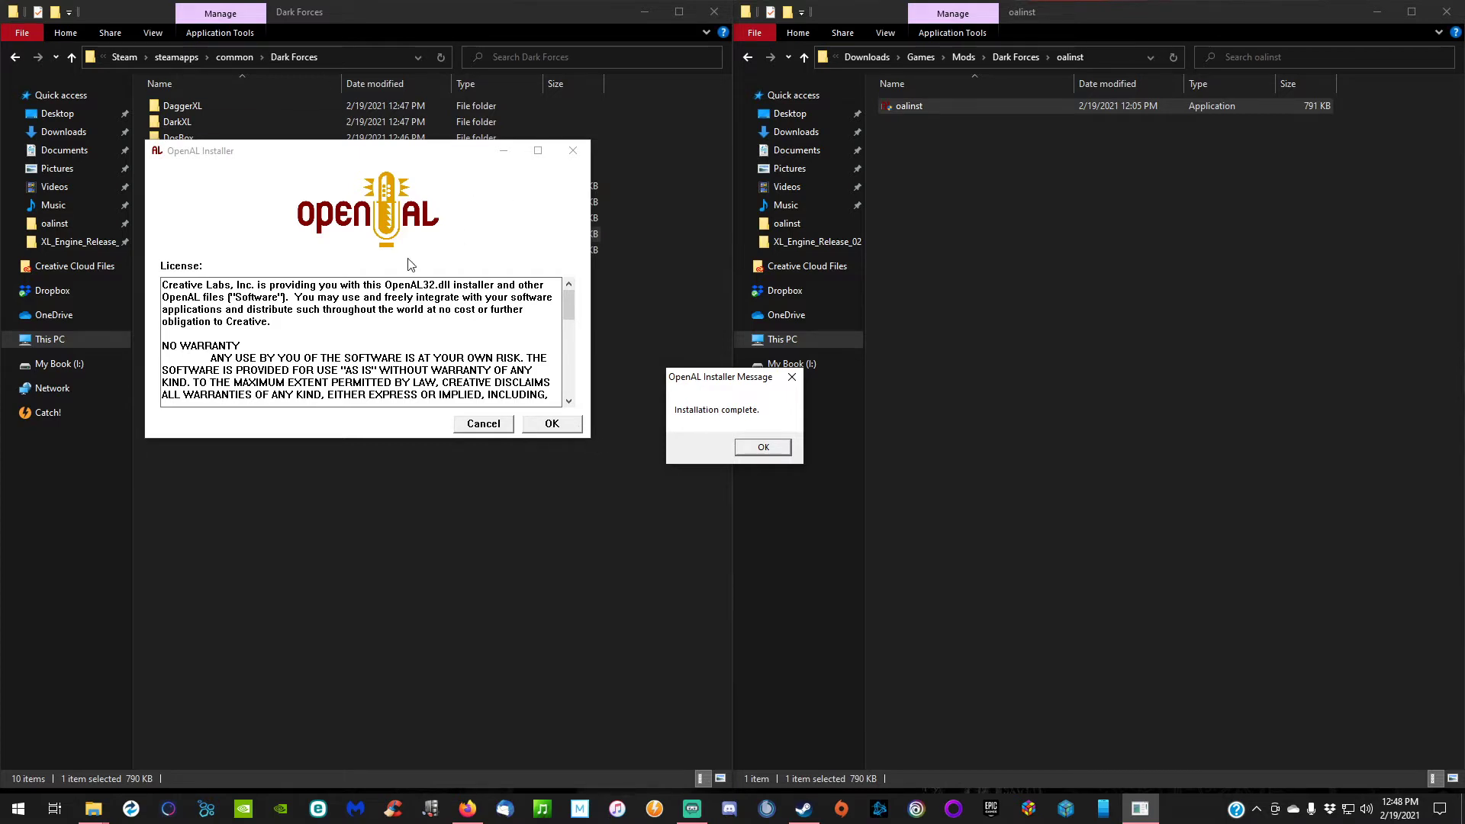
{"action": "left_click", "coordinate": [778, 450]}
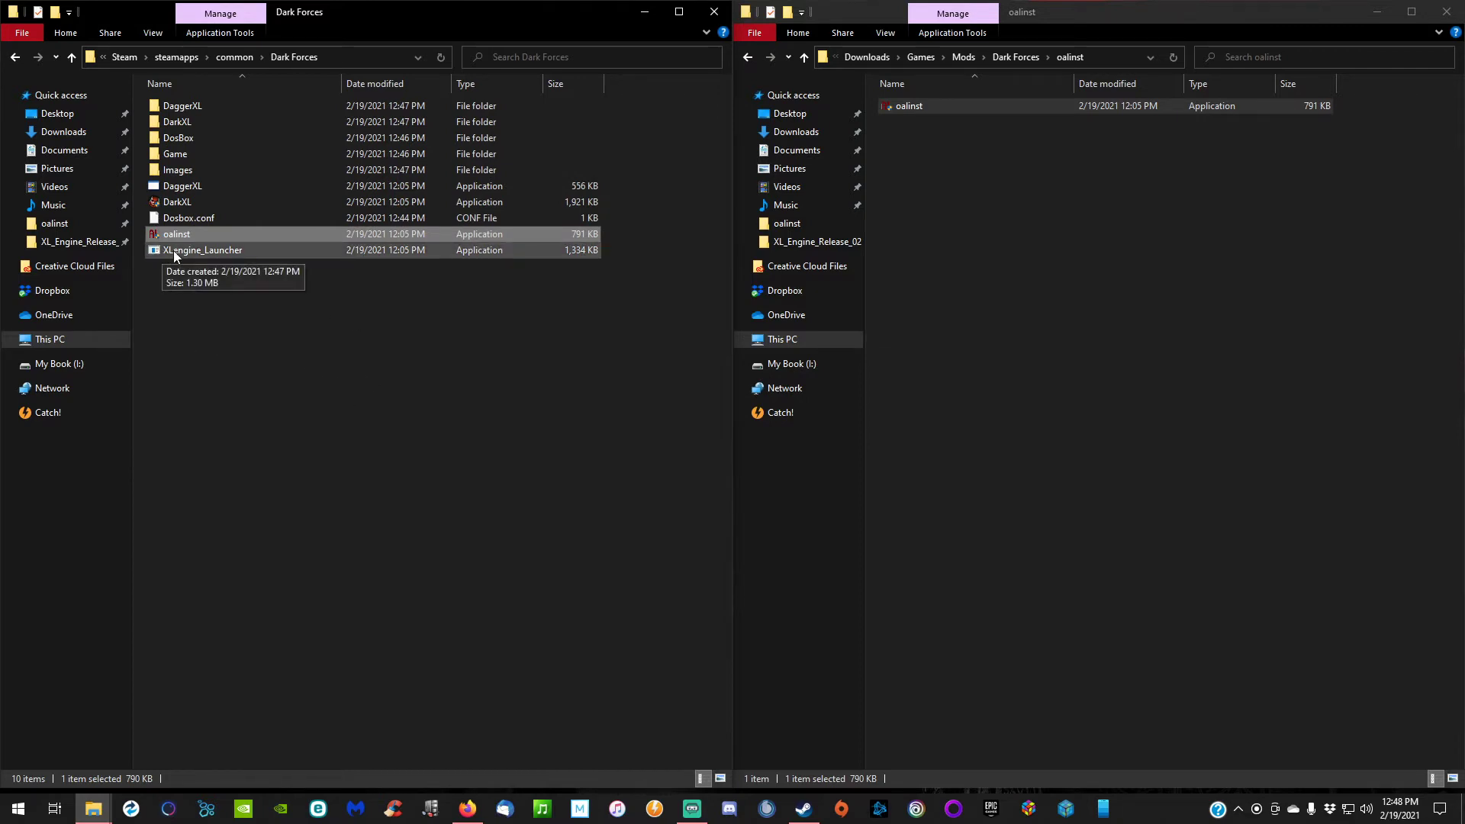
- In XLengine_Launcher, set DarkXL's game data path to the Game folder inside Steam's Dark Forces folder, and close the launcher
{"action": "double_click", "coordinate": [225, 251]}
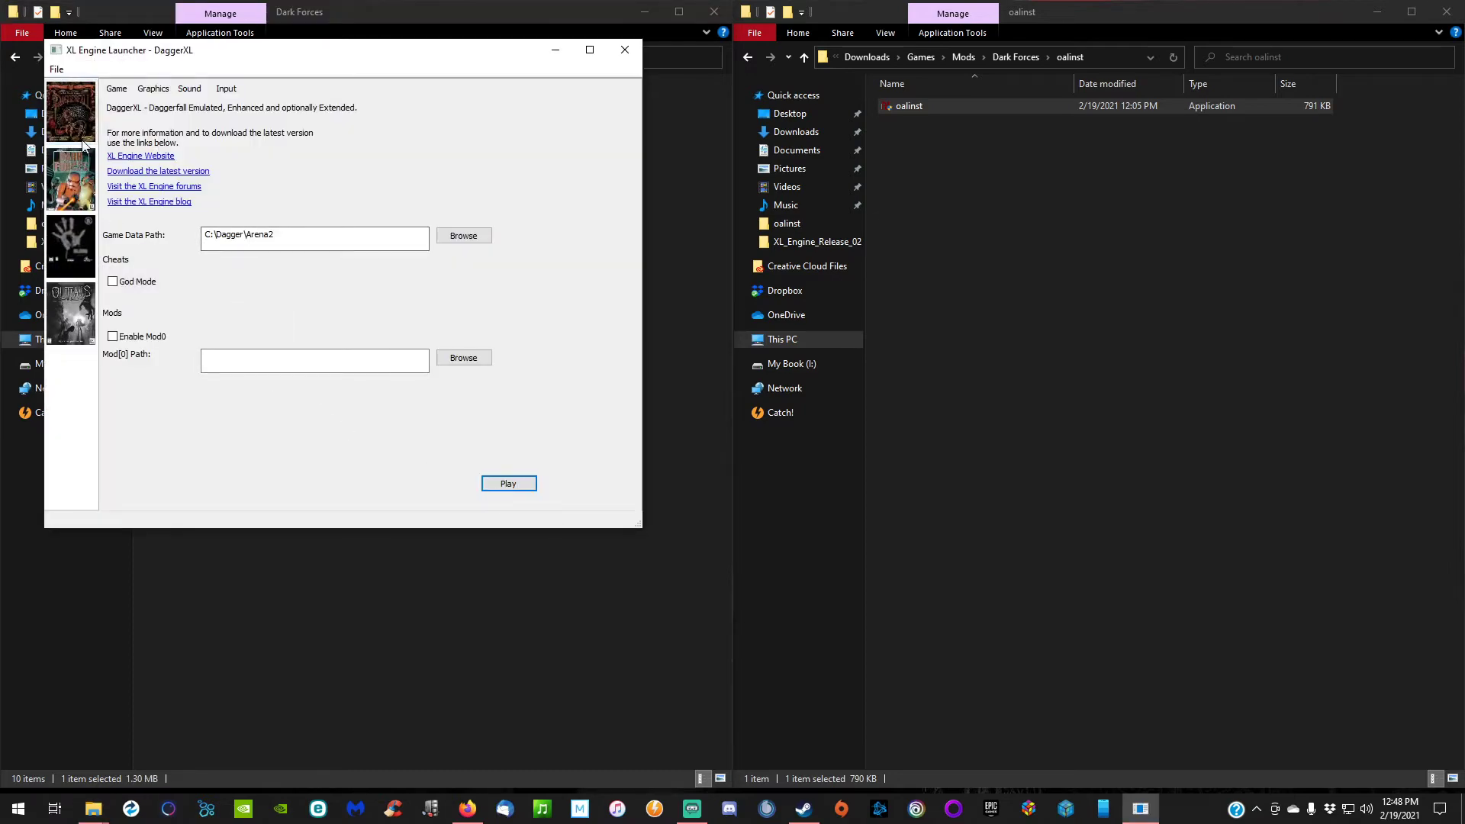
{"action": "left_click", "coordinate": [69, 187]}
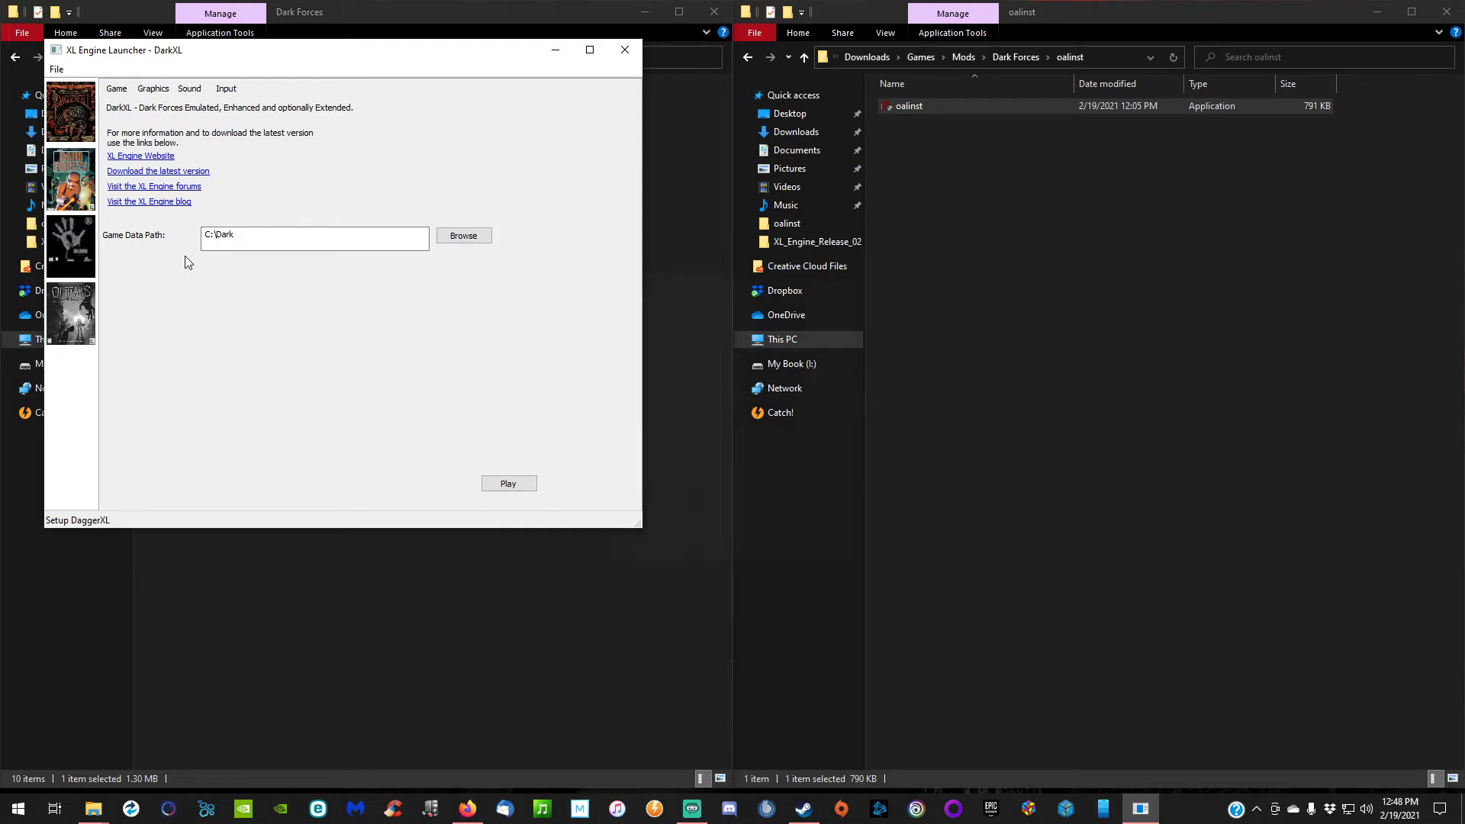
{"action": "left_click", "coordinate": [463, 235]}
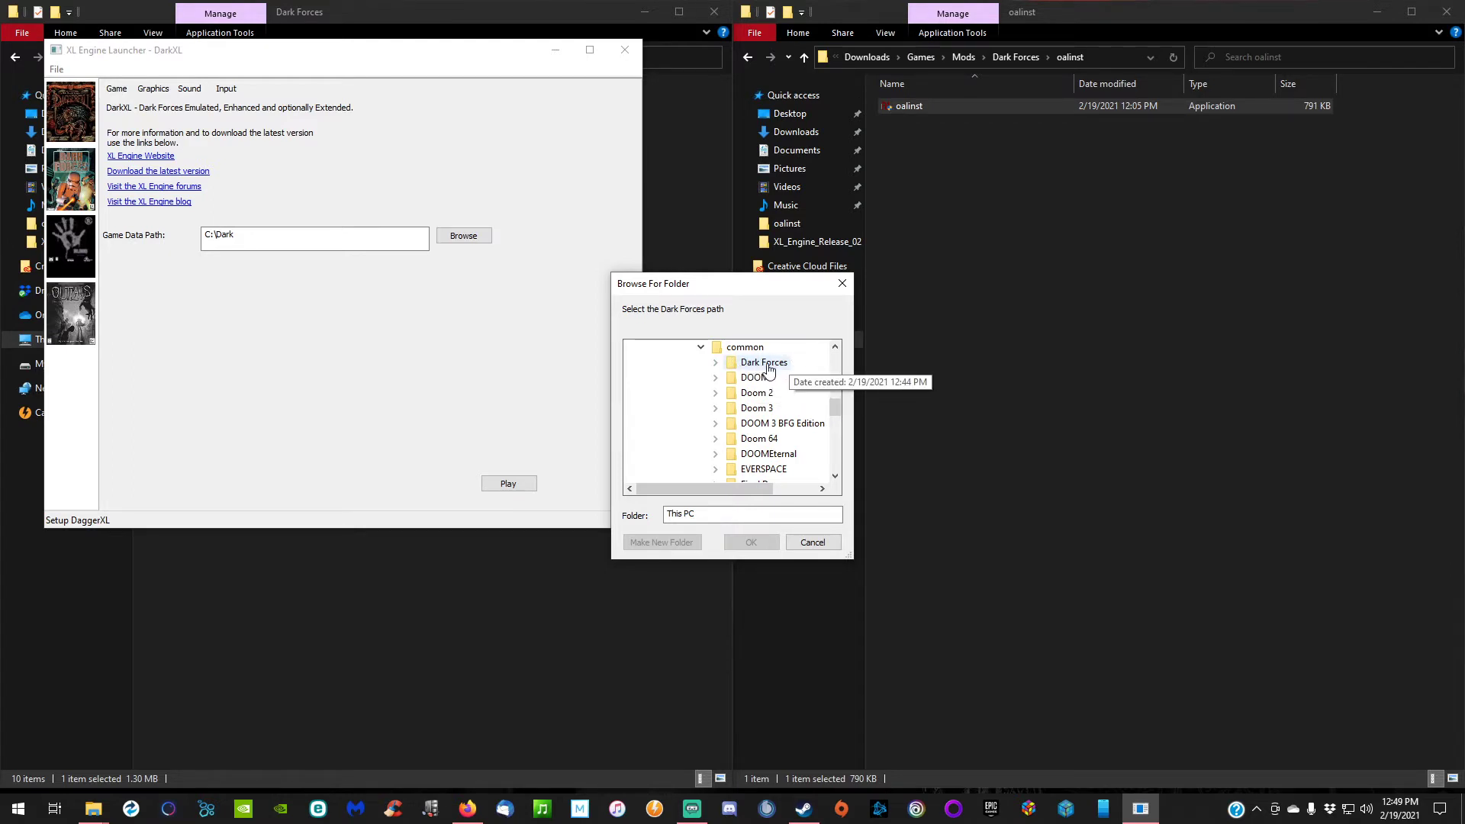
{"action": "double_click", "coordinate": [769, 369]}
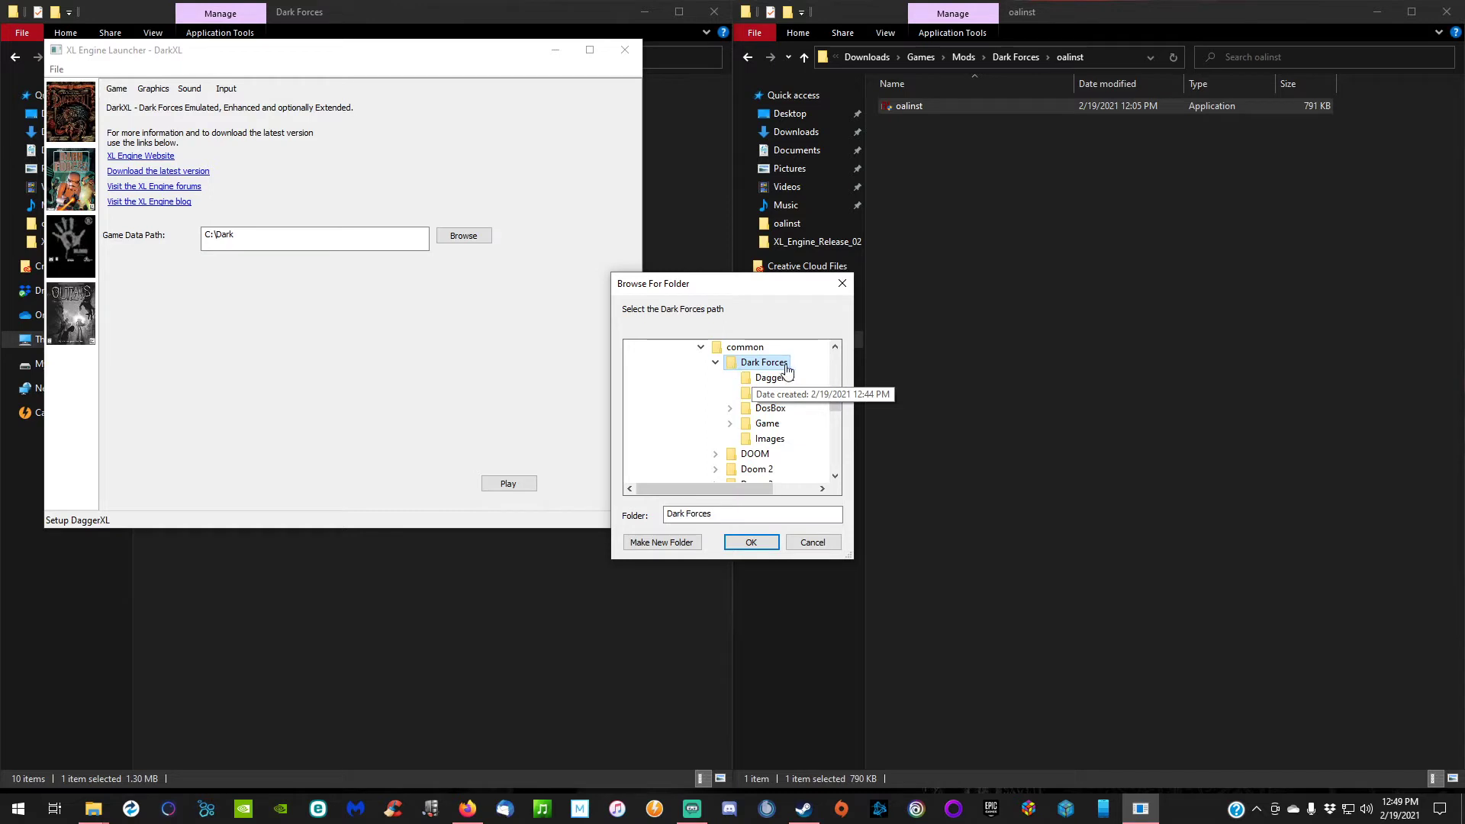
{"action": "left_click", "coordinate": [768, 425]}
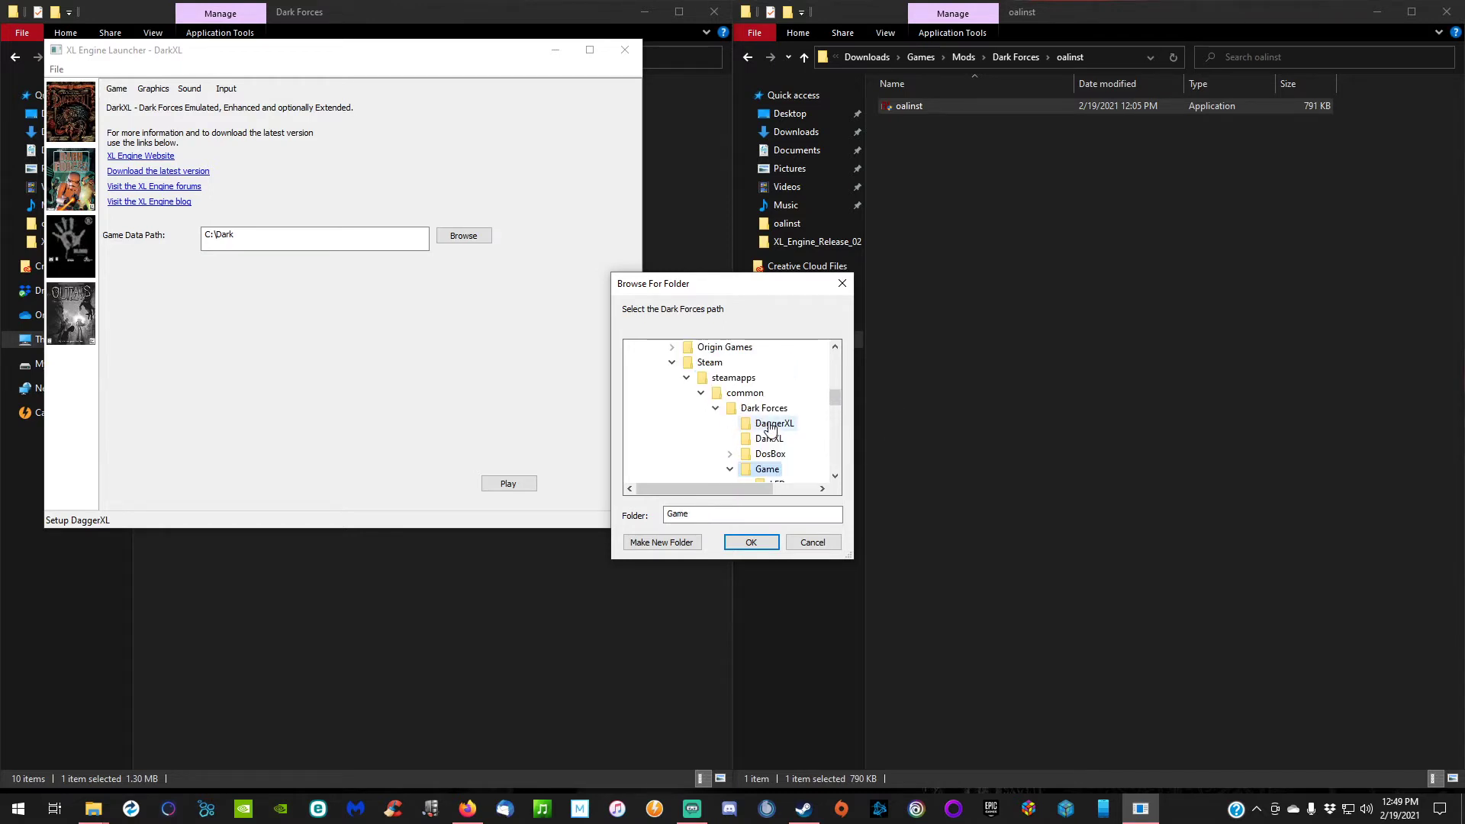
{"action": "left_click", "coordinate": [765, 544]}
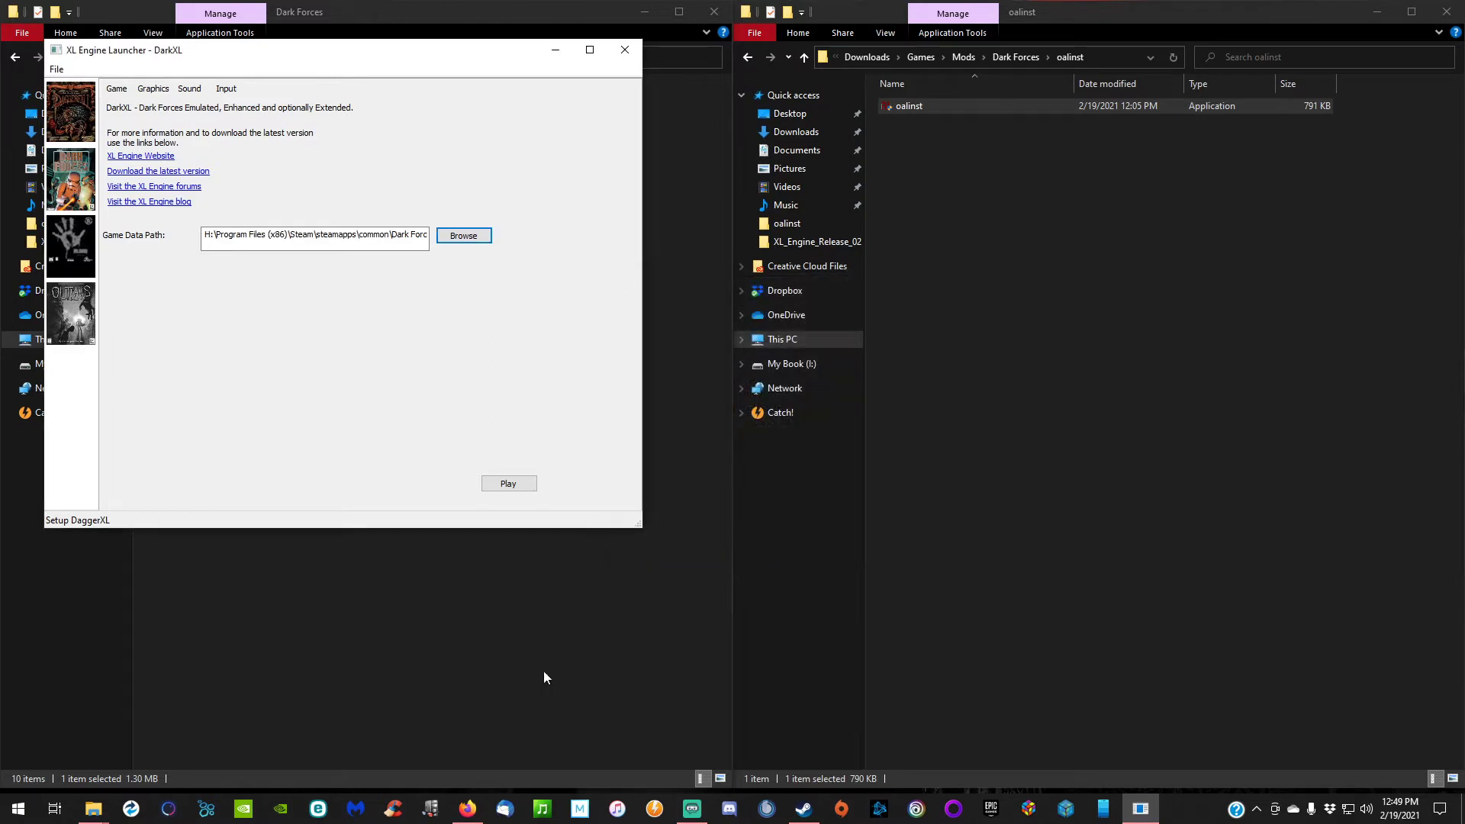
{"action": "left_click", "coordinate": [627, 51]}
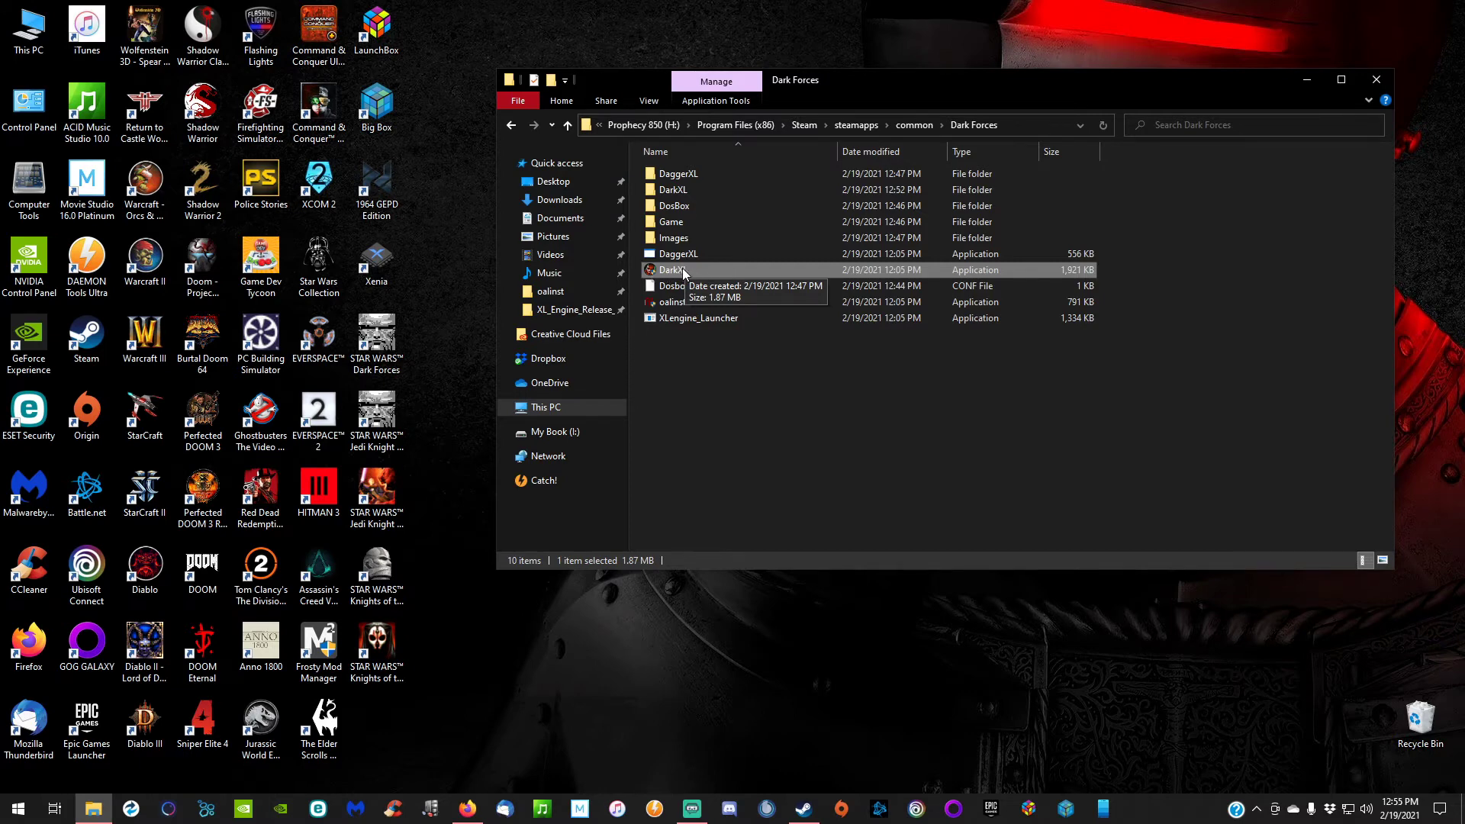
- Create a desktop shortcut for the DarkXL application in Steam's Dark Forces folder
{"action": "right_click", "coordinate": [682, 272]}
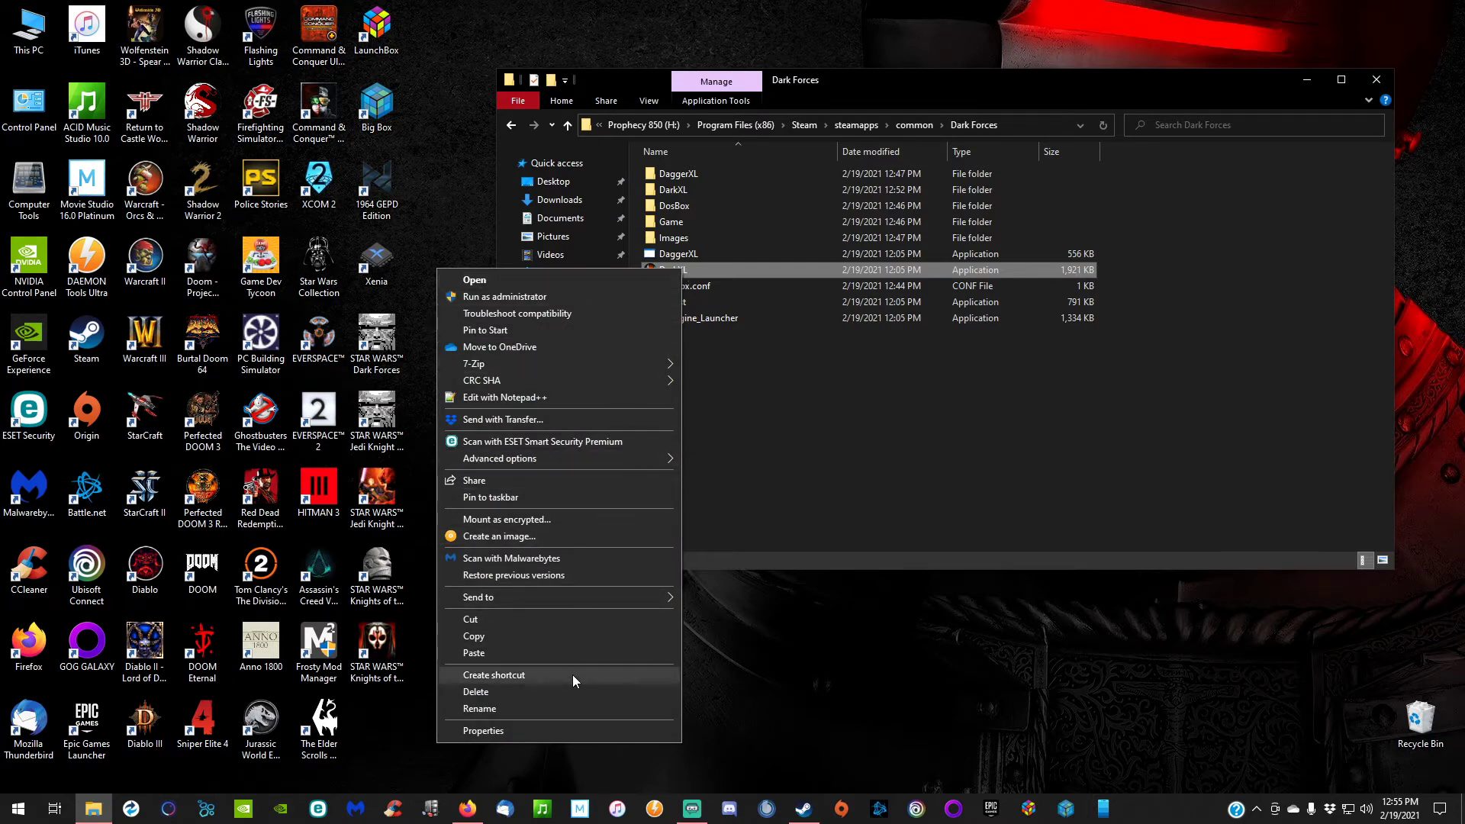
{"action": "mouse_move", "coordinate": [661, 606]}
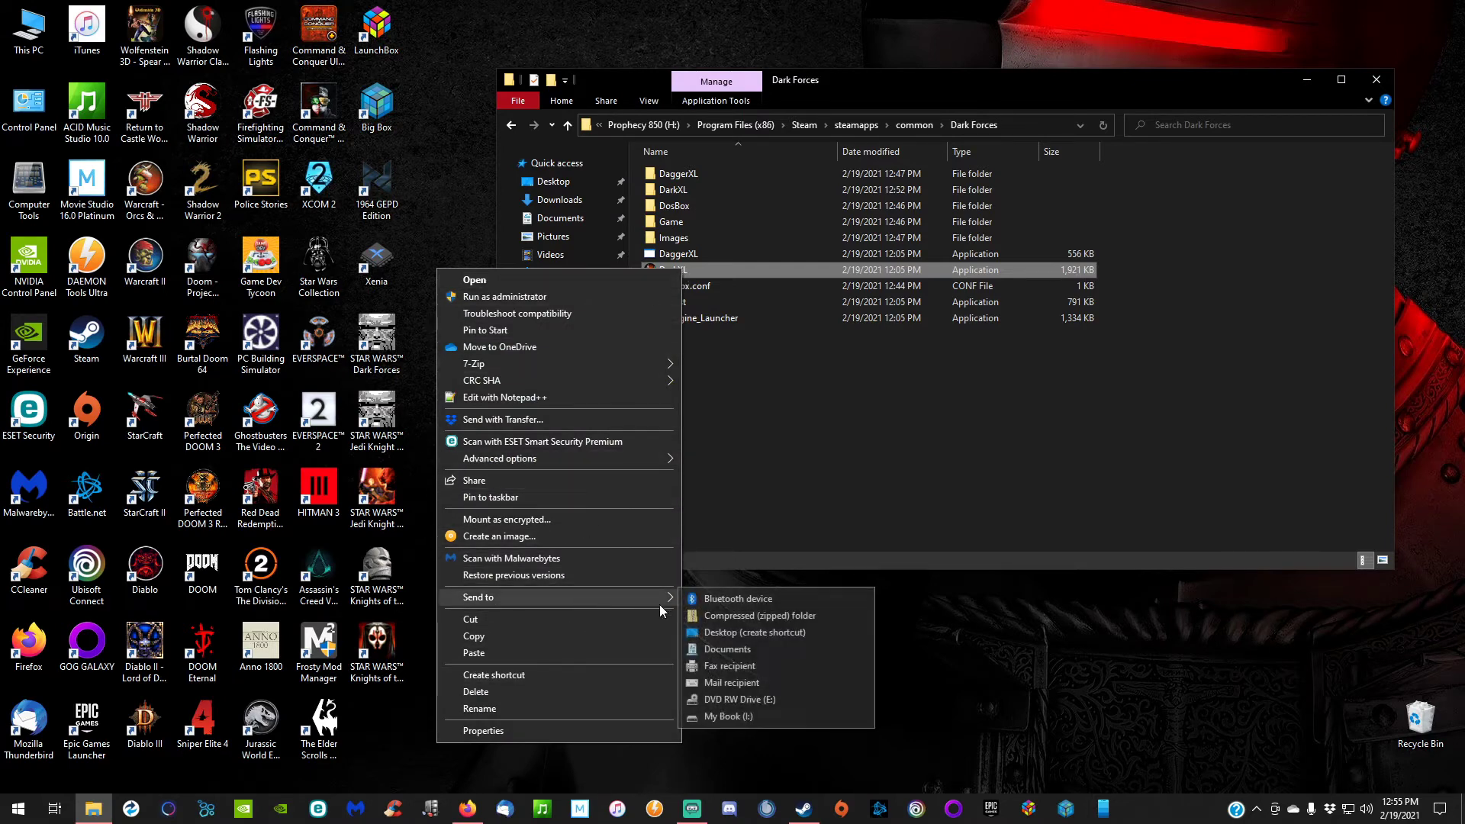
{"action": "left_click", "coordinate": [733, 632]}
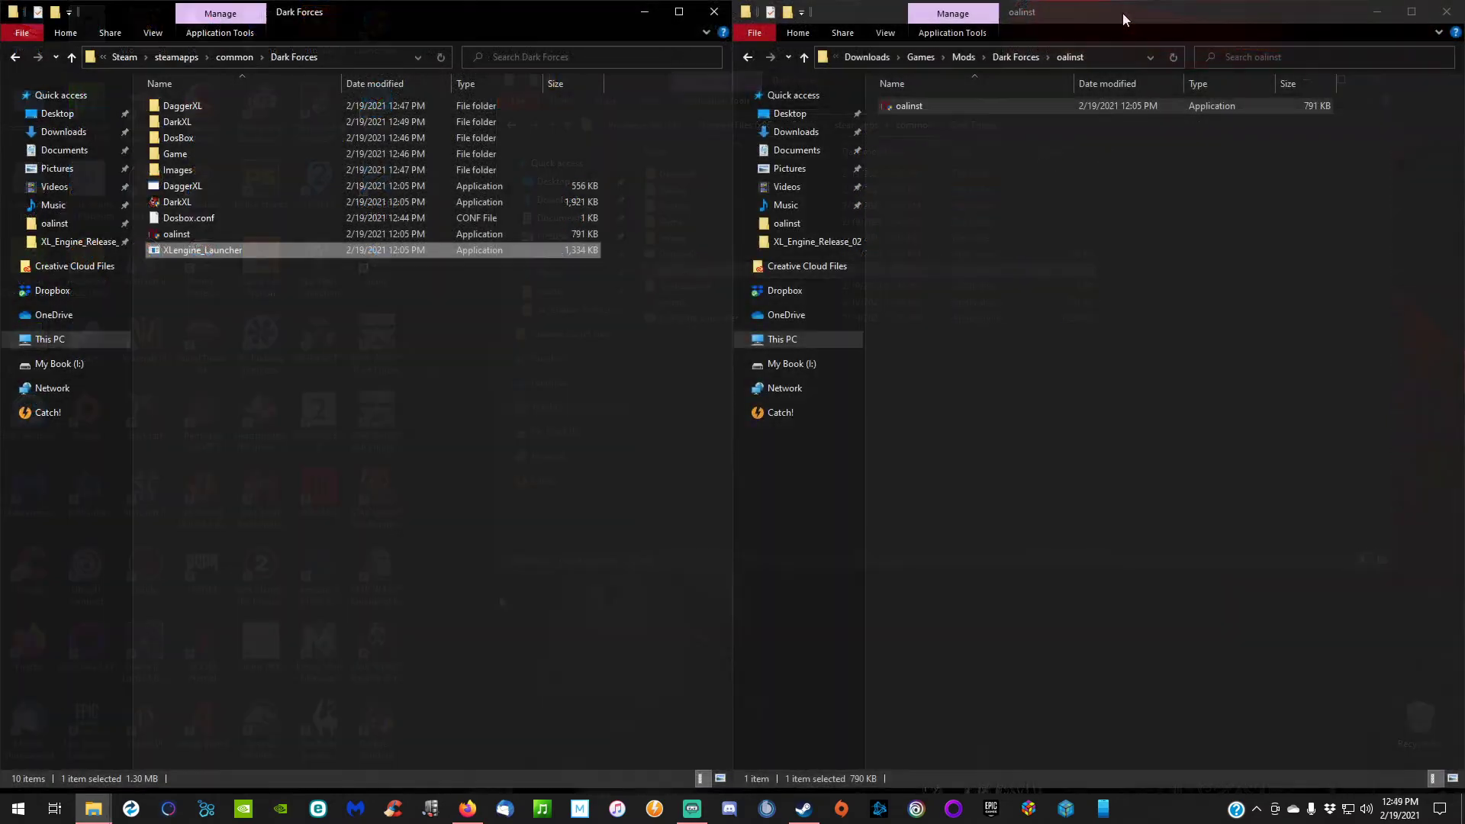
- Close the oalinst folder window and run the DarkXL application from the Dark Forces folder
{"action": "left_click_drag", "start_coordinate": [1123, 12], "coordinate": [805, 139]}
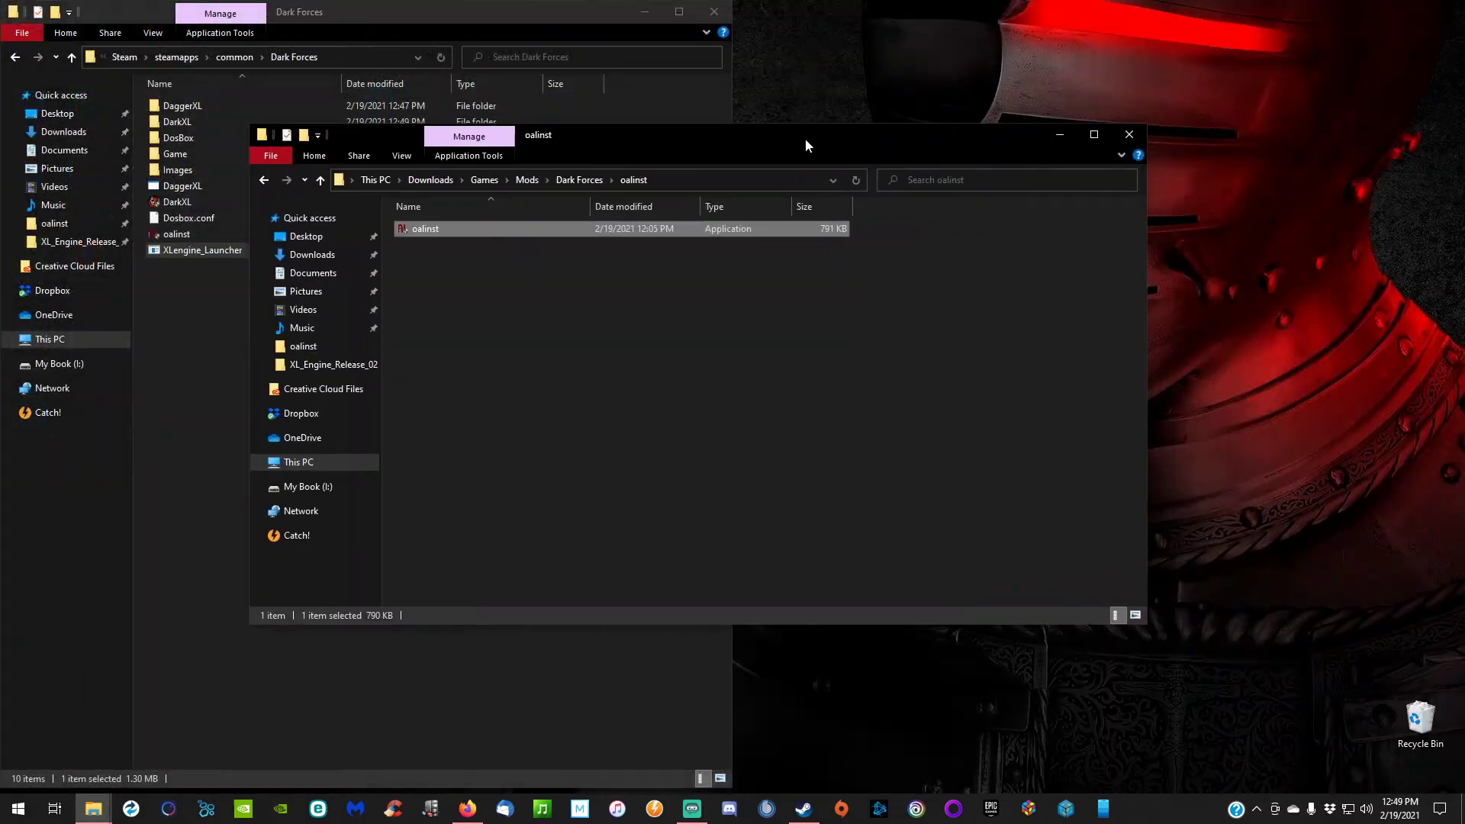
{"action": "left_click", "coordinate": [1129, 134]}
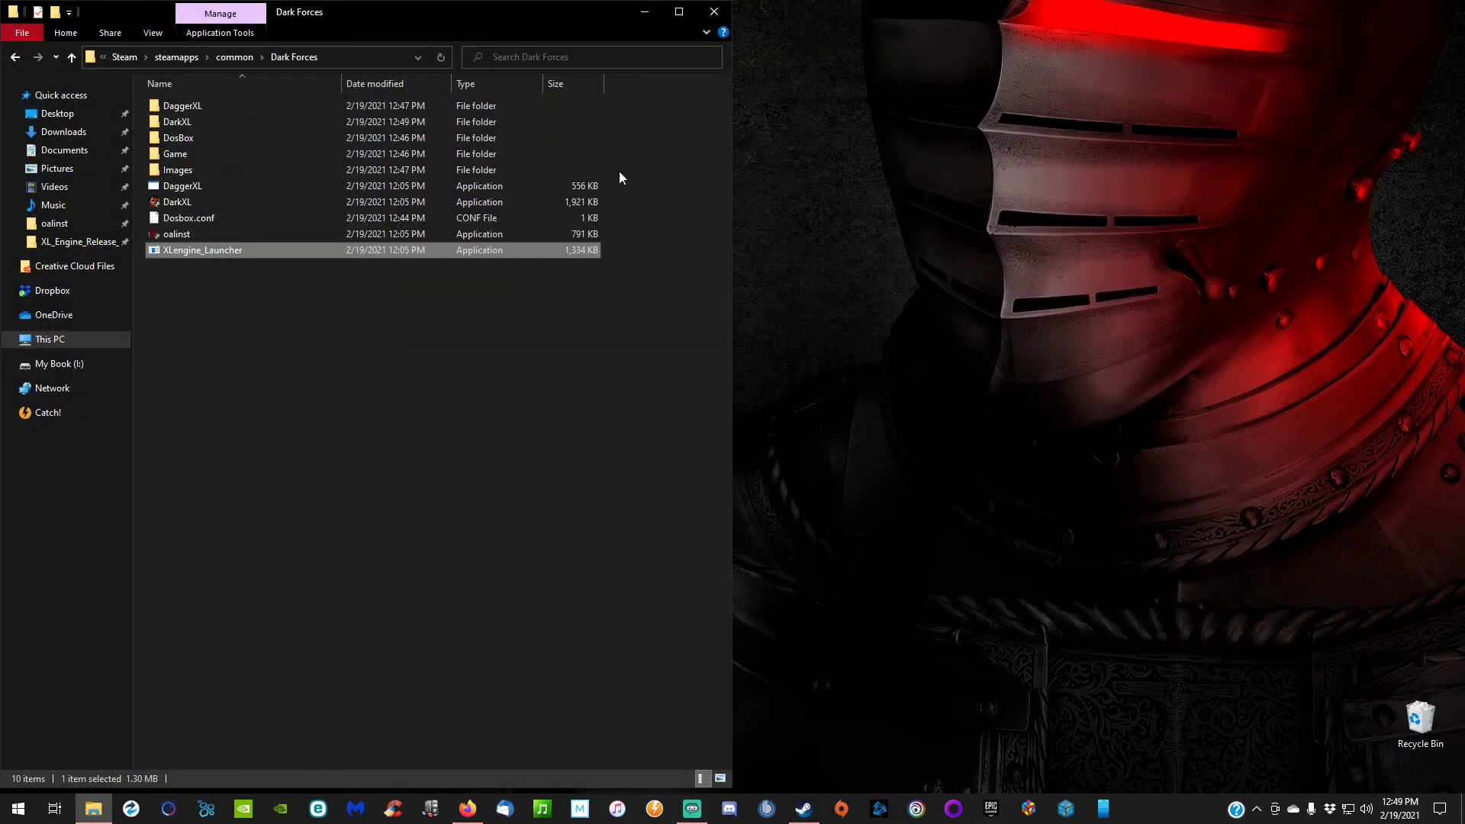
{"action": "left_click_drag", "start_coordinate": [415, 11], "coordinate": [946, 83]}
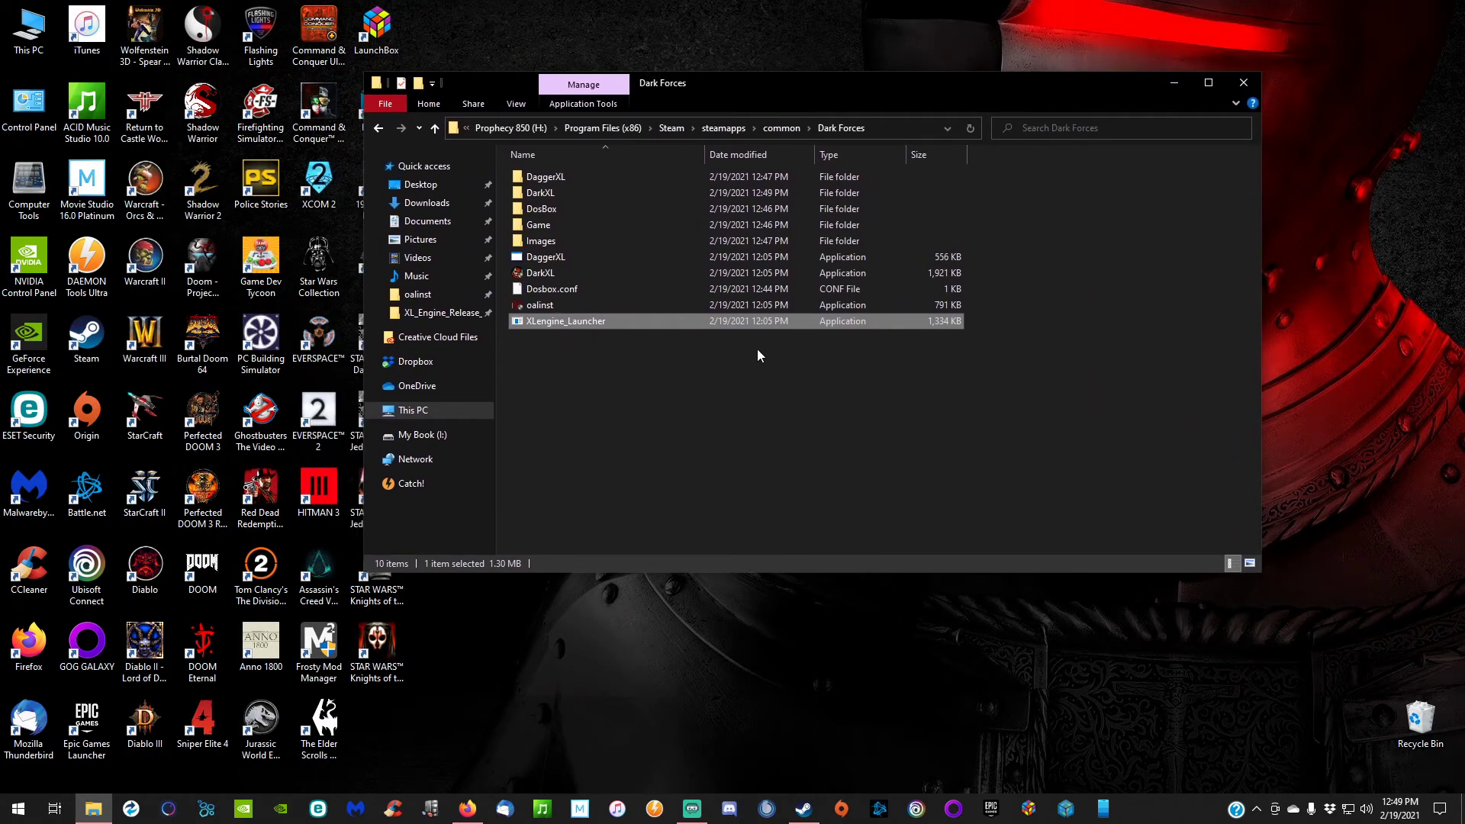
{"action": "double_click", "coordinate": [539, 276]}
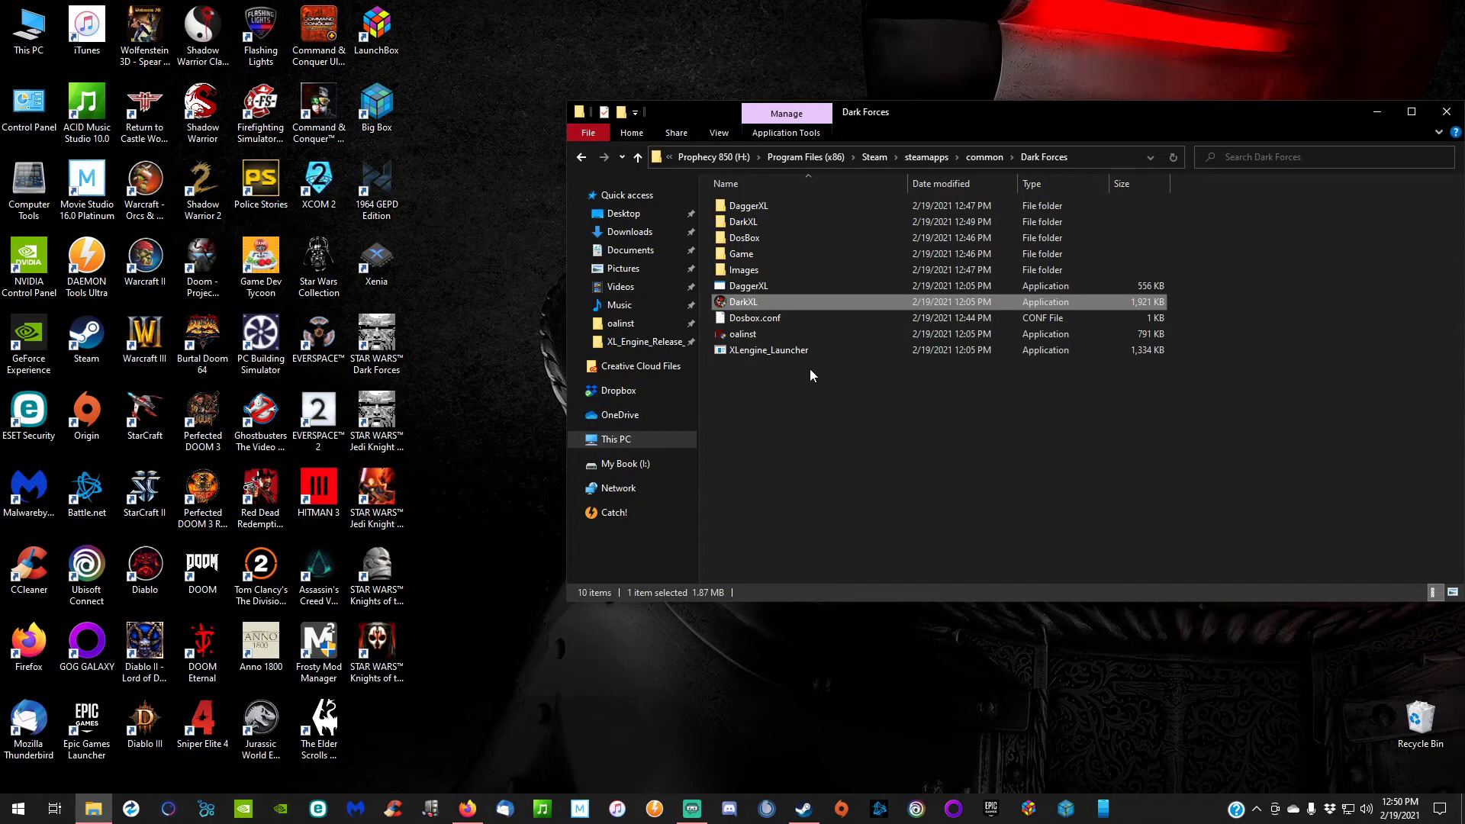
- Set the DarkXL application to run in compatibility mode for Windows XP (Service Pack 2) and apply the change
{"action": "right_click", "coordinate": [734, 303]}
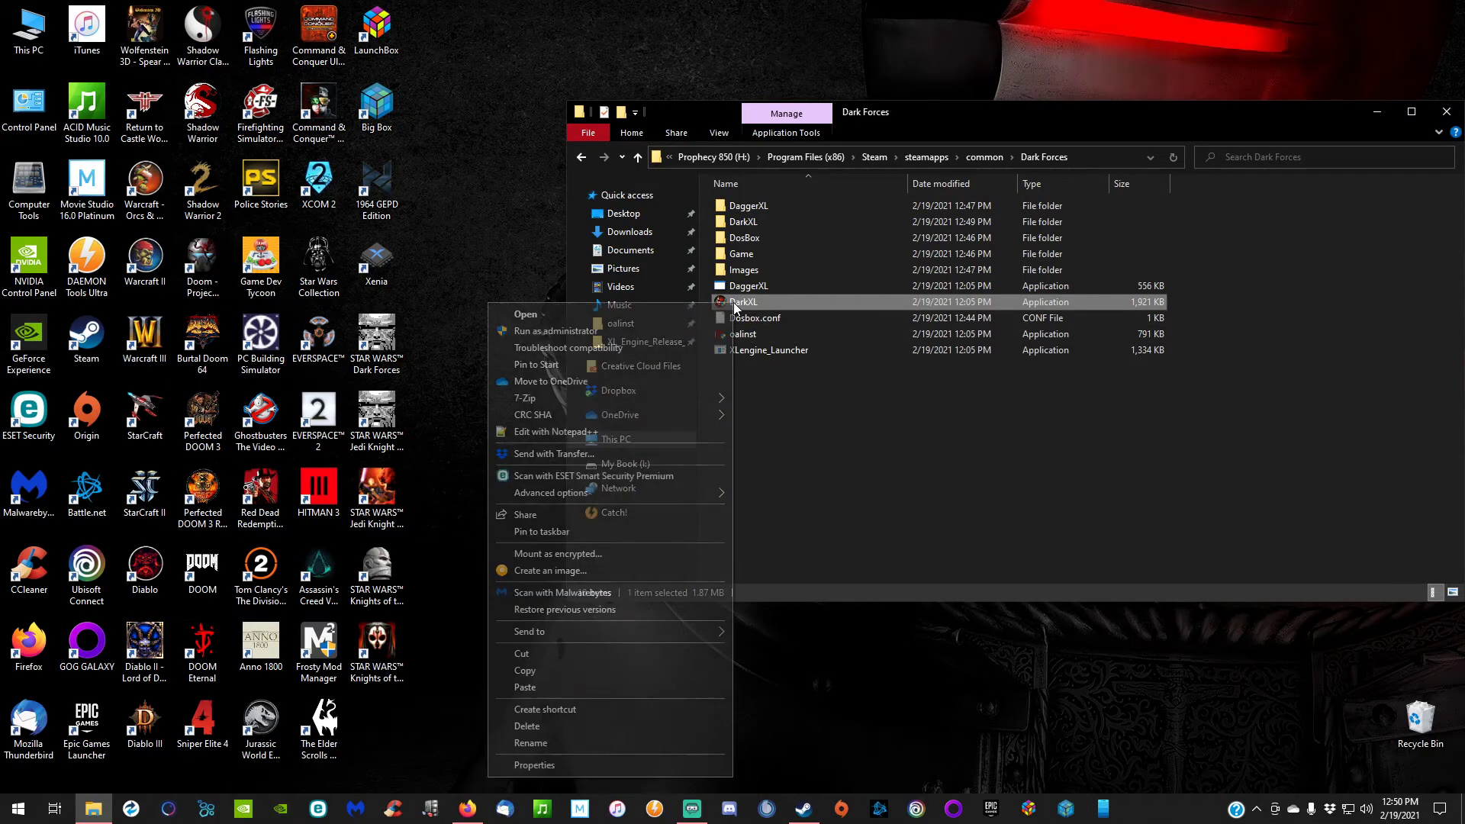
{"action": "left_click", "coordinate": [533, 766]}
{"action": "left_click", "coordinate": [818, 341]}
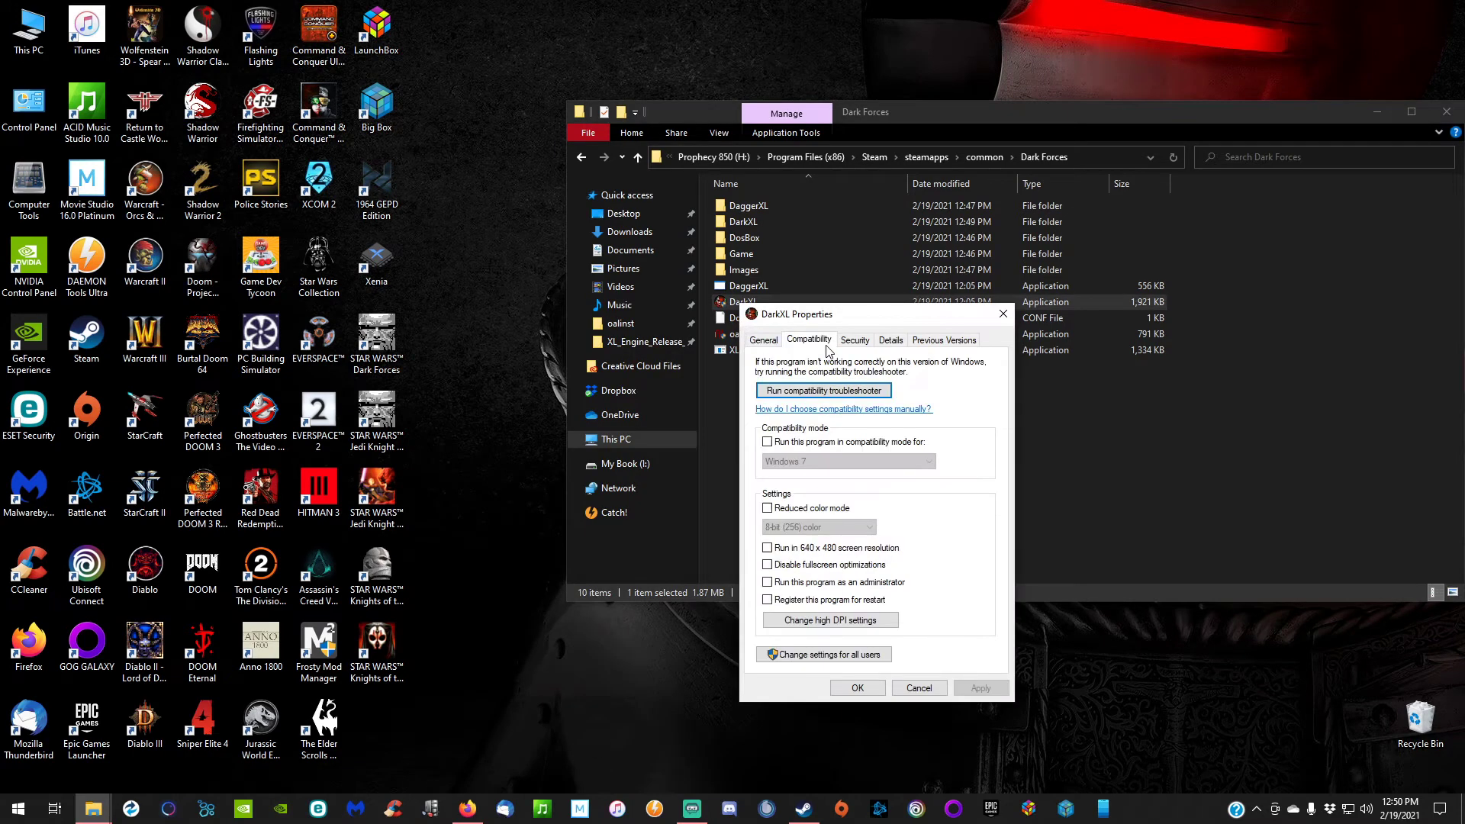
{"action": "left_click", "coordinate": [767, 442]}
{"action": "left_click", "coordinate": [870, 462]}
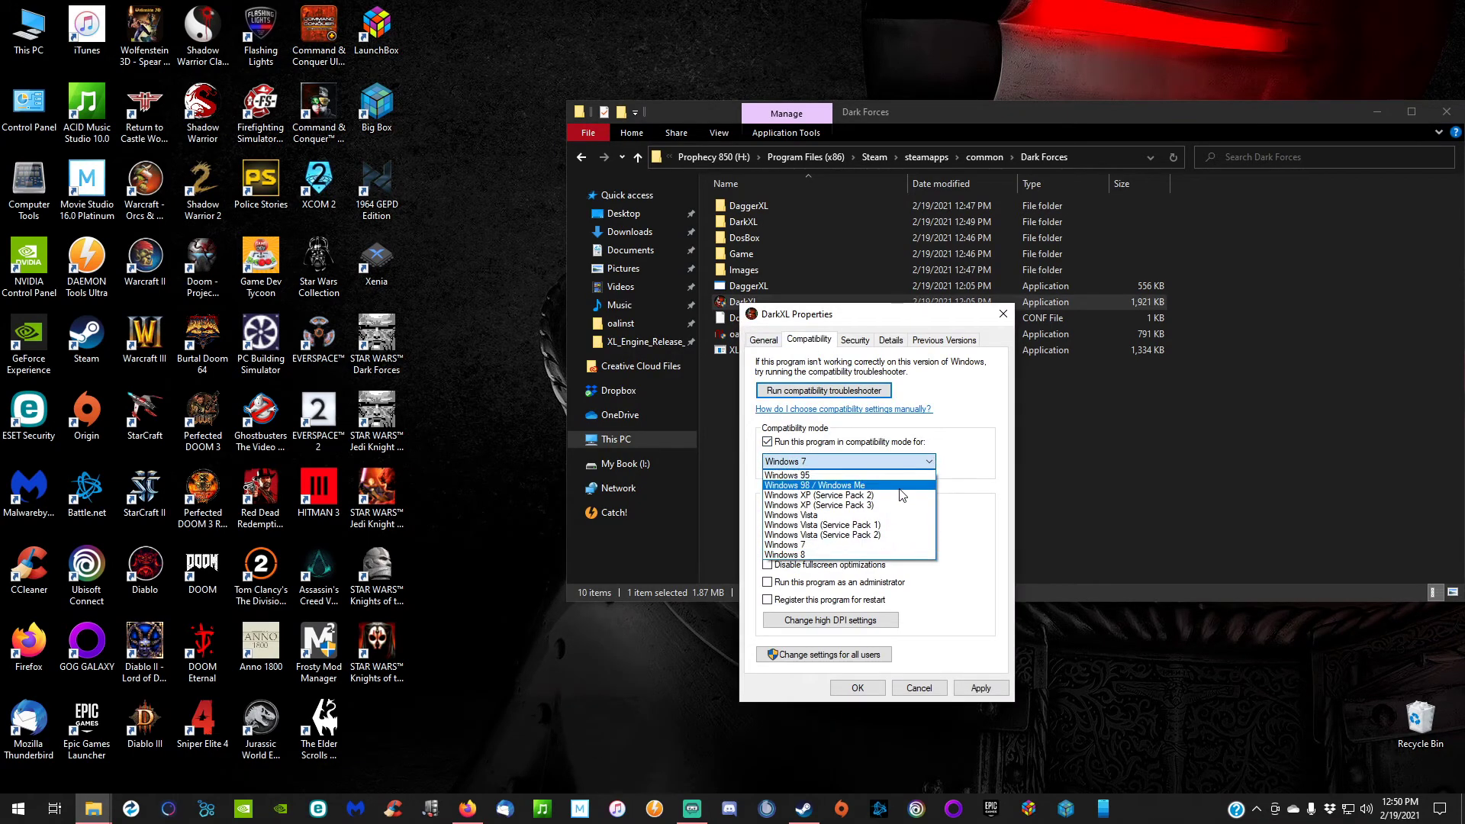
{"action": "left_click", "coordinate": [876, 498]}
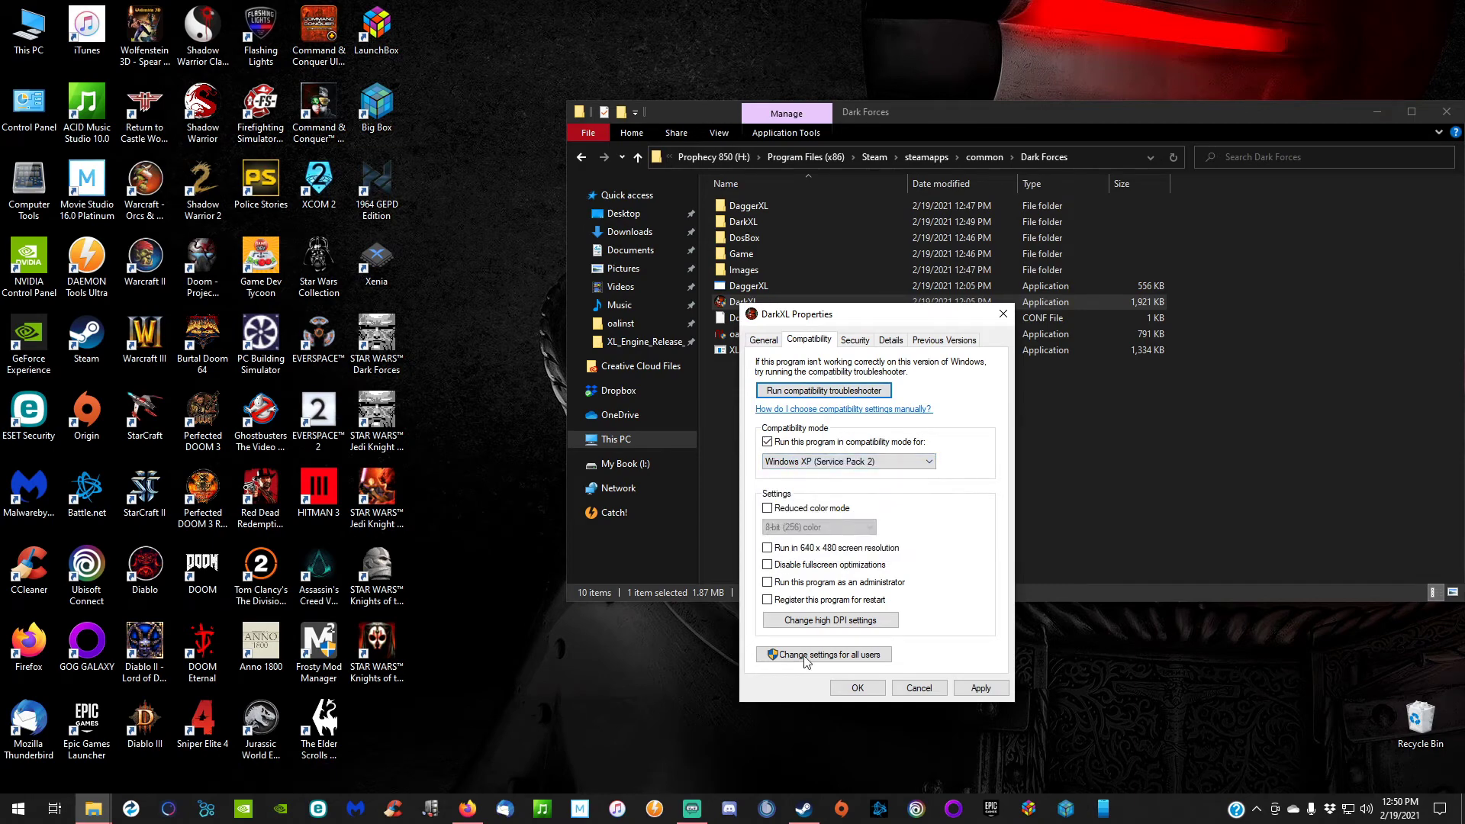
{"action": "left_click", "coordinate": [976, 689]}
{"action": "left_click", "coordinate": [857, 689]}
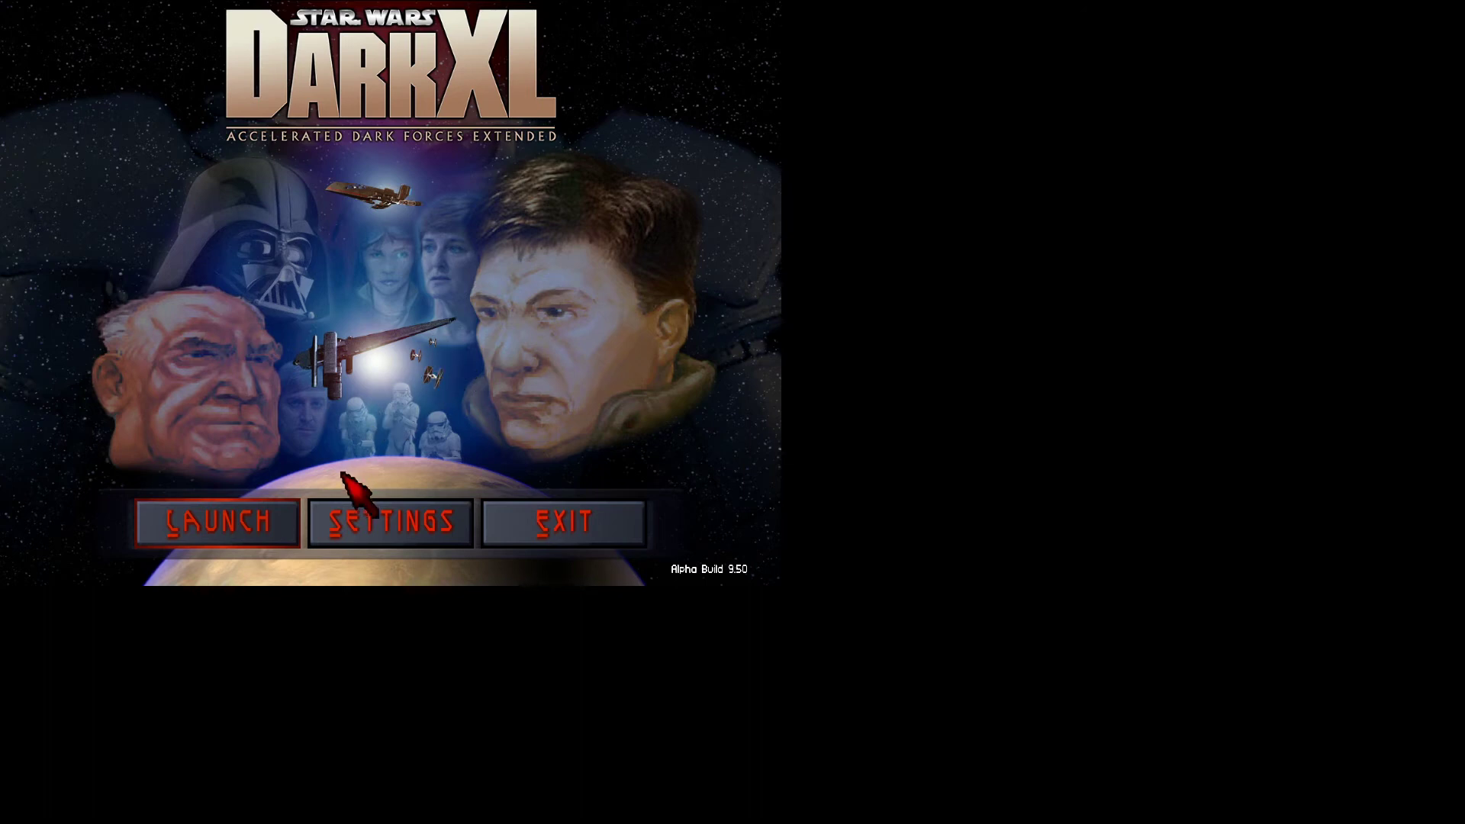
- In DarkXL's configuration settings, change the video resolution to 1920x1080
{"action": "left_click", "coordinate": [438, 531]}
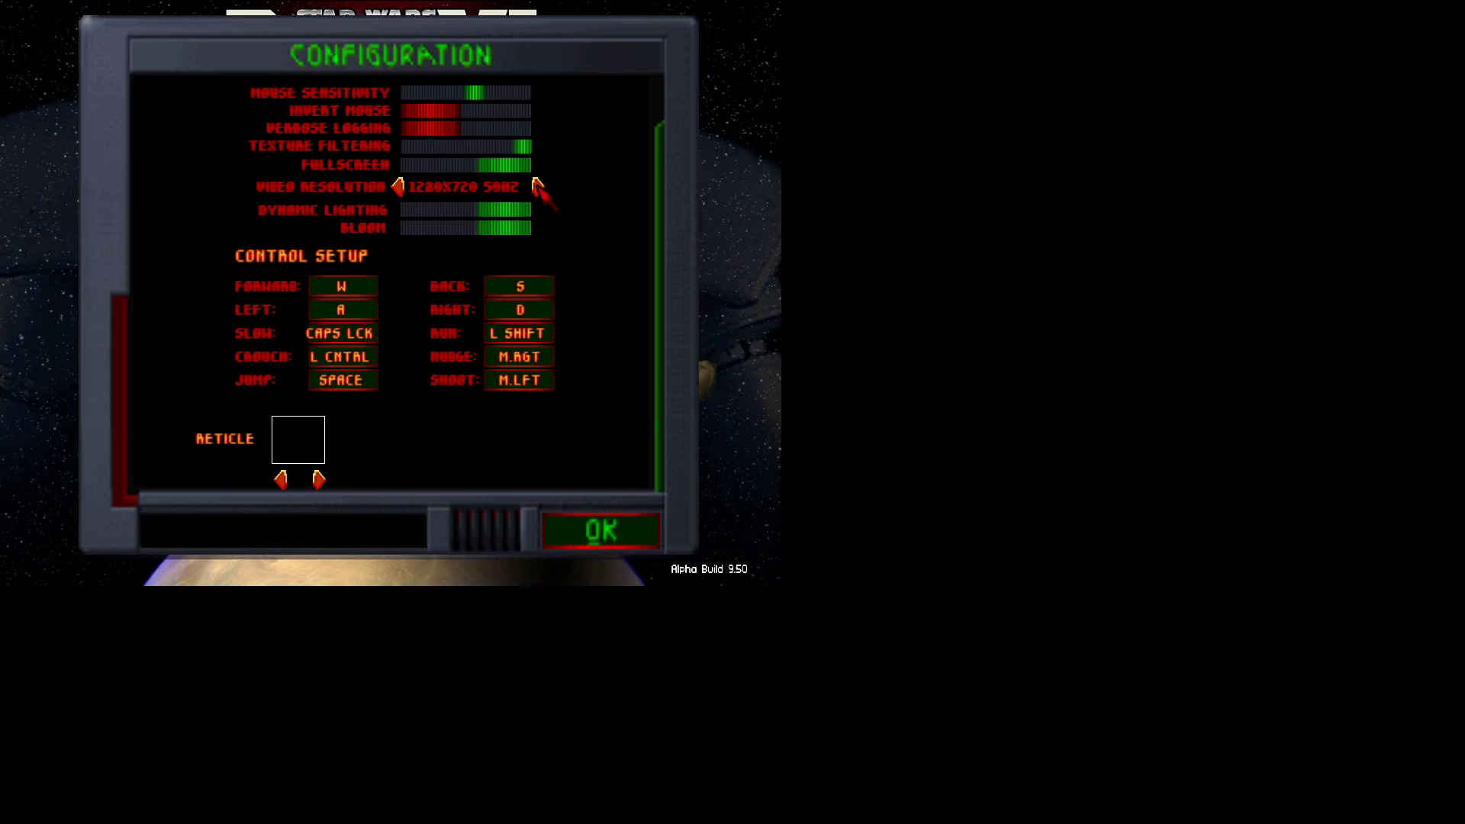
{"action": "left_click", "coordinate": [537, 185]}
{"action": "left_click", "coordinate": [537, 186]}
{"action": "left_click", "coordinate": [538, 185]}
{"action": "left_click", "coordinate": [538, 187]}
{"action": "left_click", "coordinate": [397, 186]}
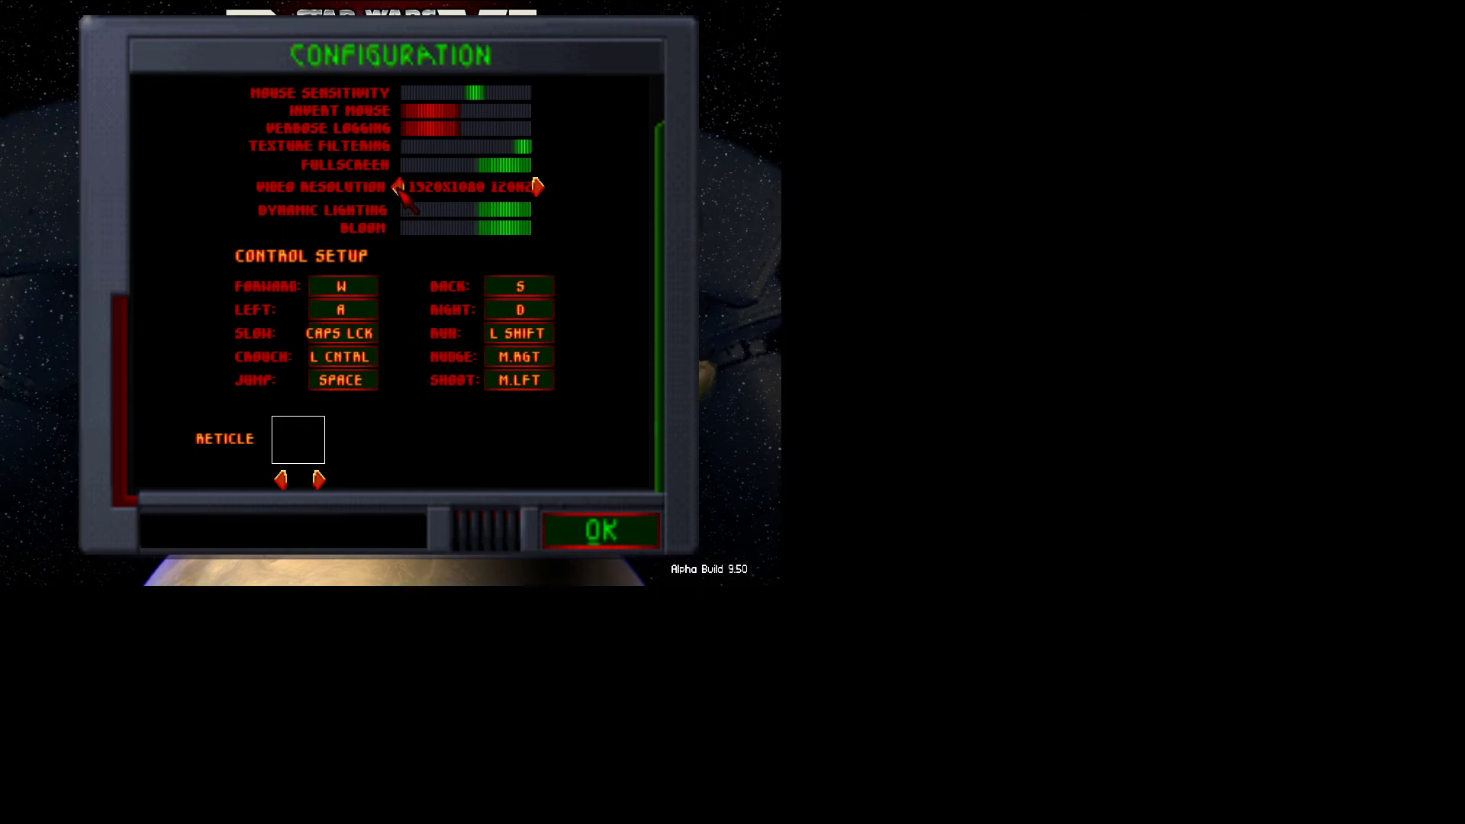
{"action": "left_click", "coordinate": [398, 187]}
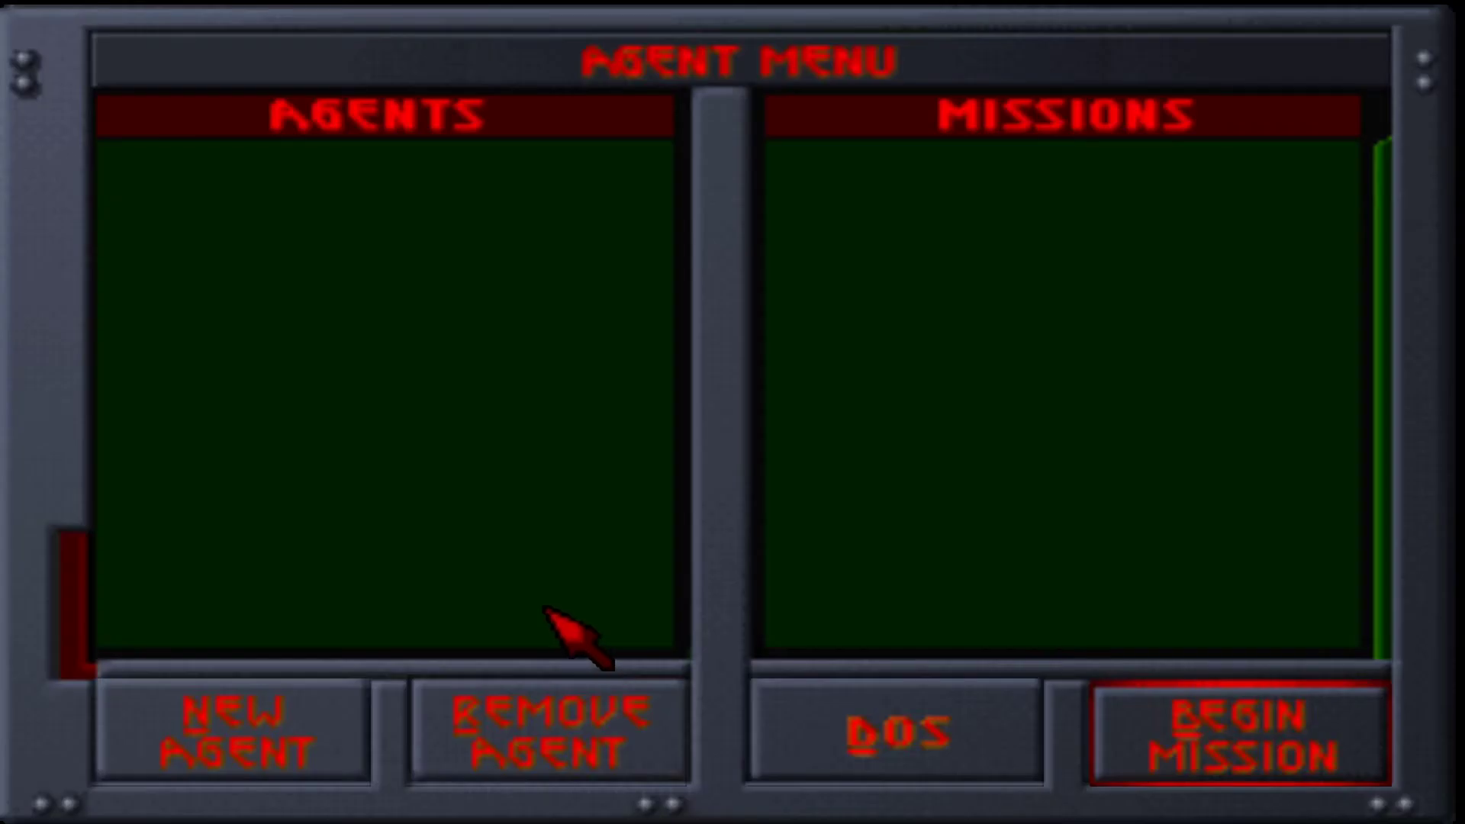
- Create a new agent with a blank name, read the Secret Base mission briefing, and start the mission on hard difficulty
{"action": "left_click", "coordinate": [284, 742]}
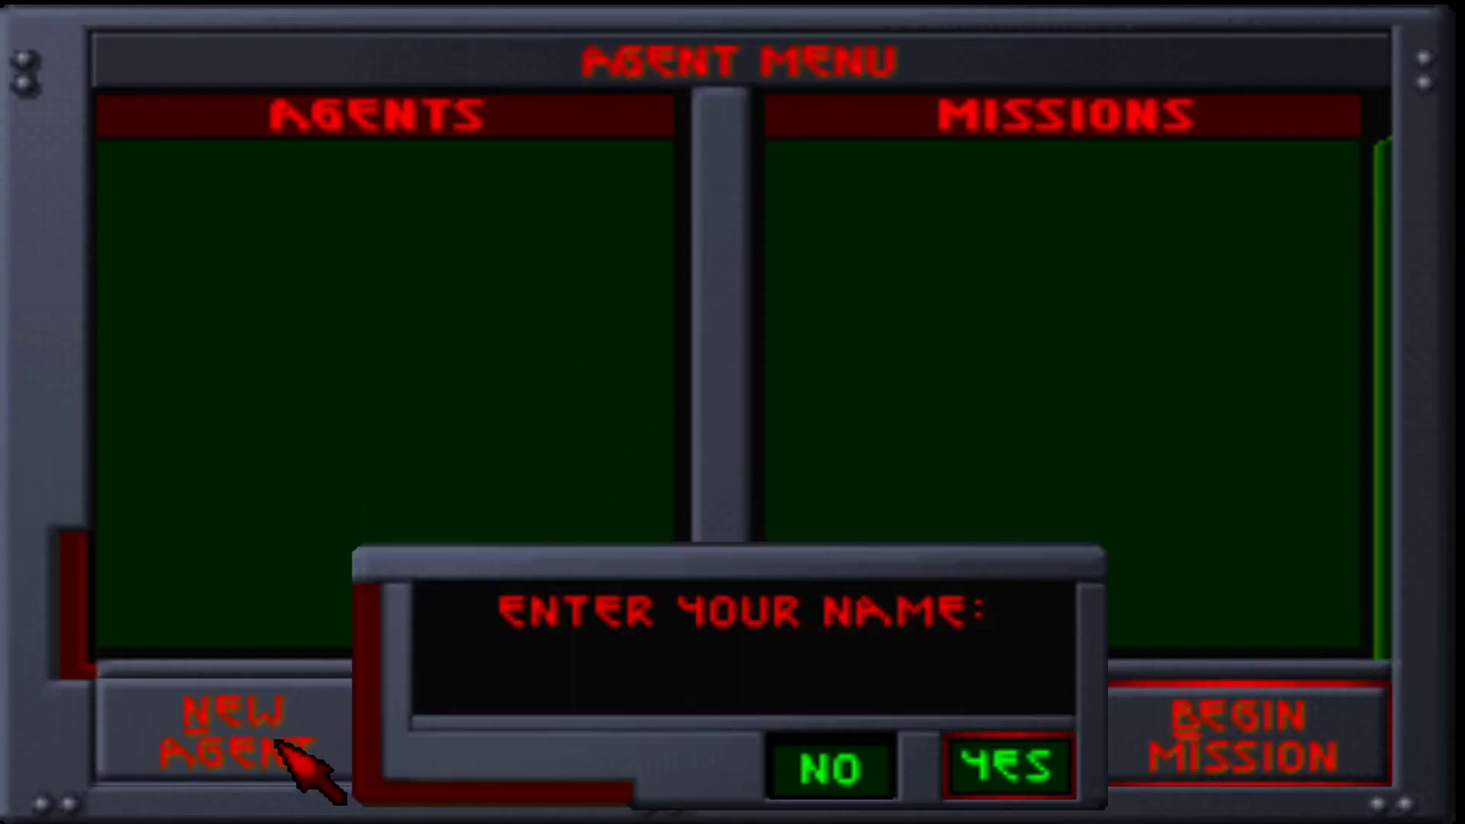
{"action": "left_click", "coordinate": [1019, 757]}
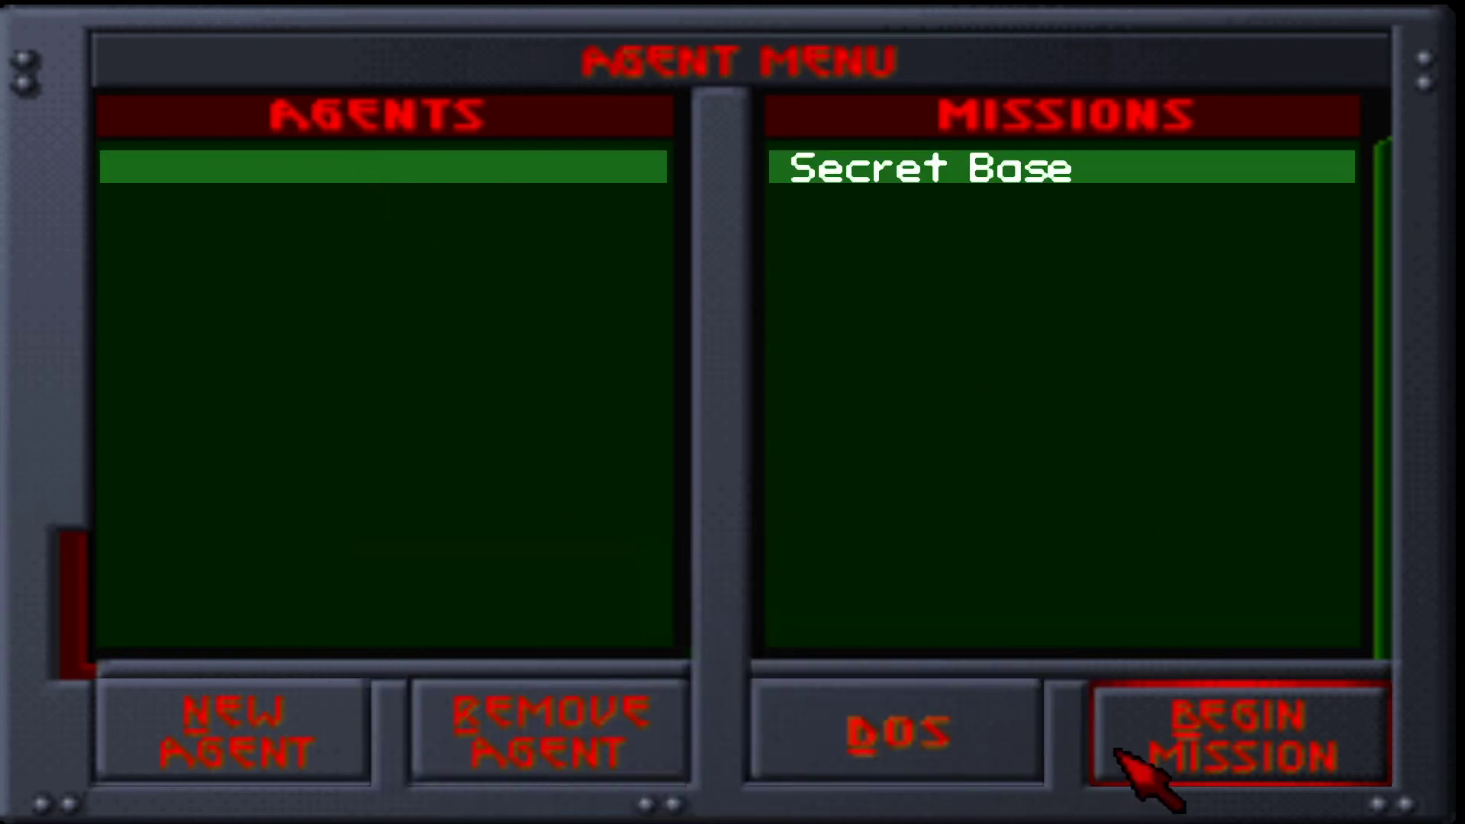
{"action": "left_click", "coordinate": [1289, 737]}
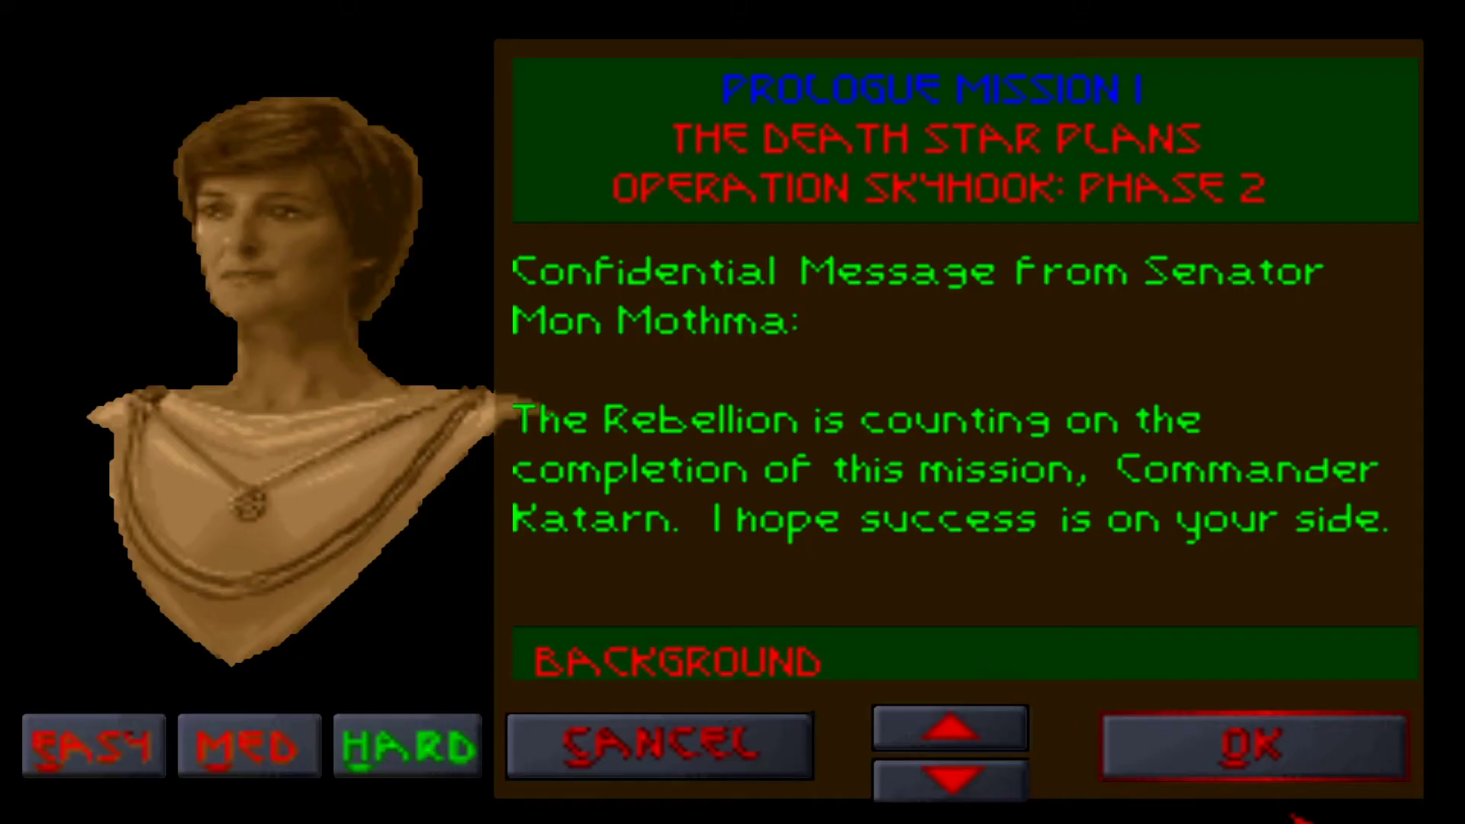
{"action": "left_click", "coordinate": [949, 782]}
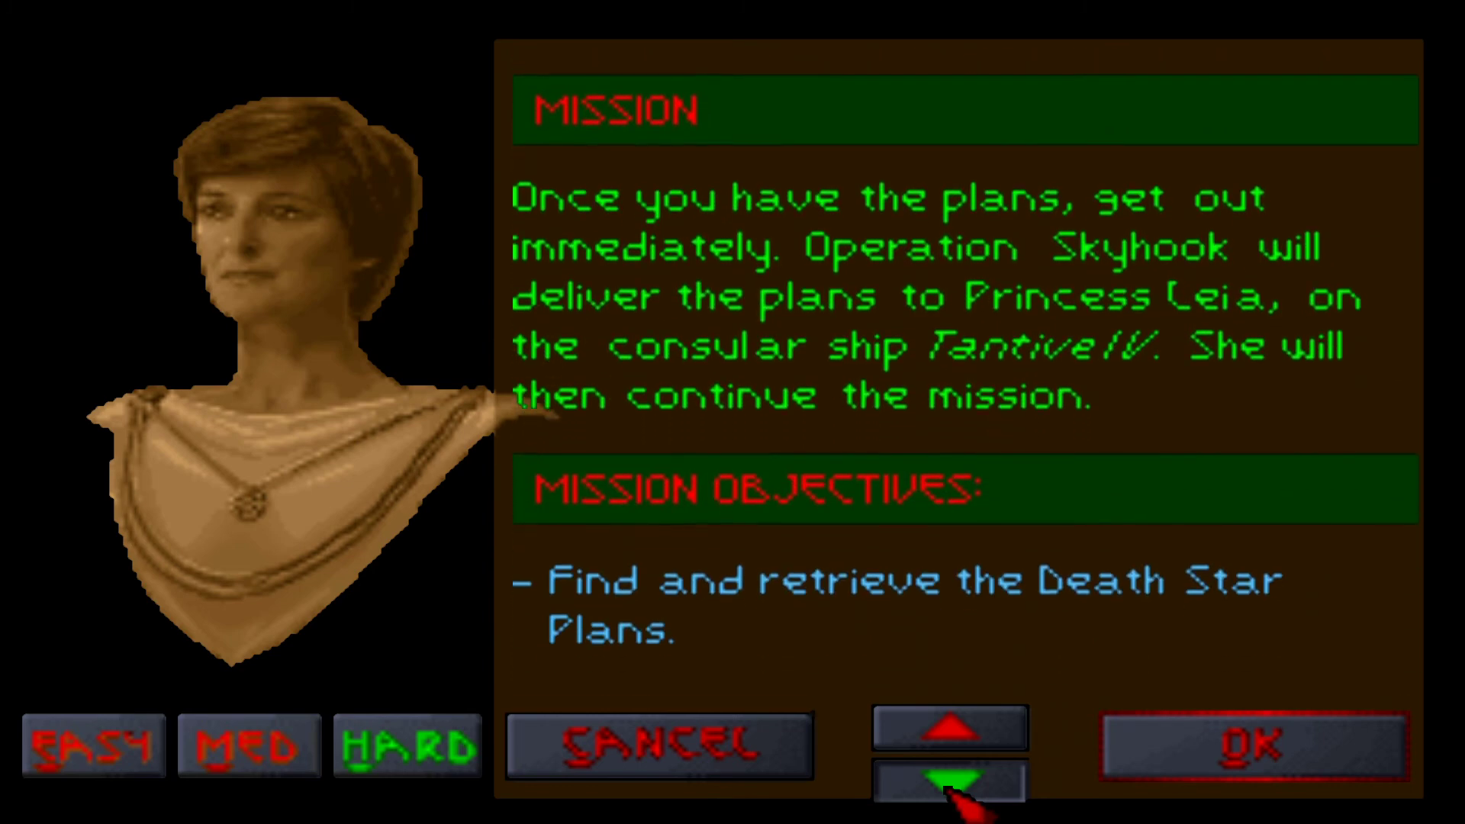
{"action": "left_click", "coordinate": [1259, 752]}
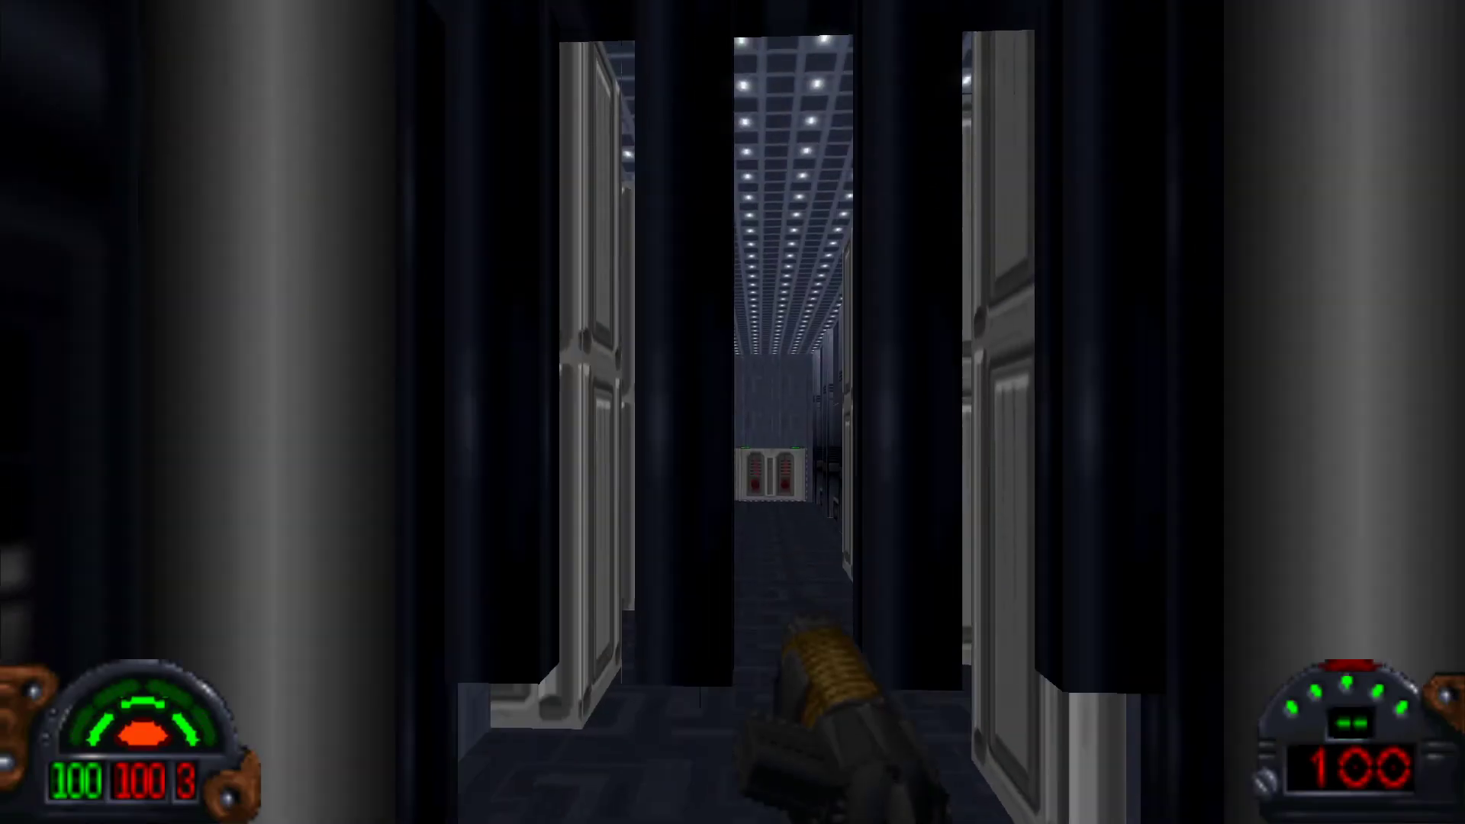
- Advance into the pillared hall and shoot at the Imperial officer at its far end
{"action": "key", "text": "Up"}
{"action": "key", "text": "Right"}
{"action": "key", "text": "Up"}
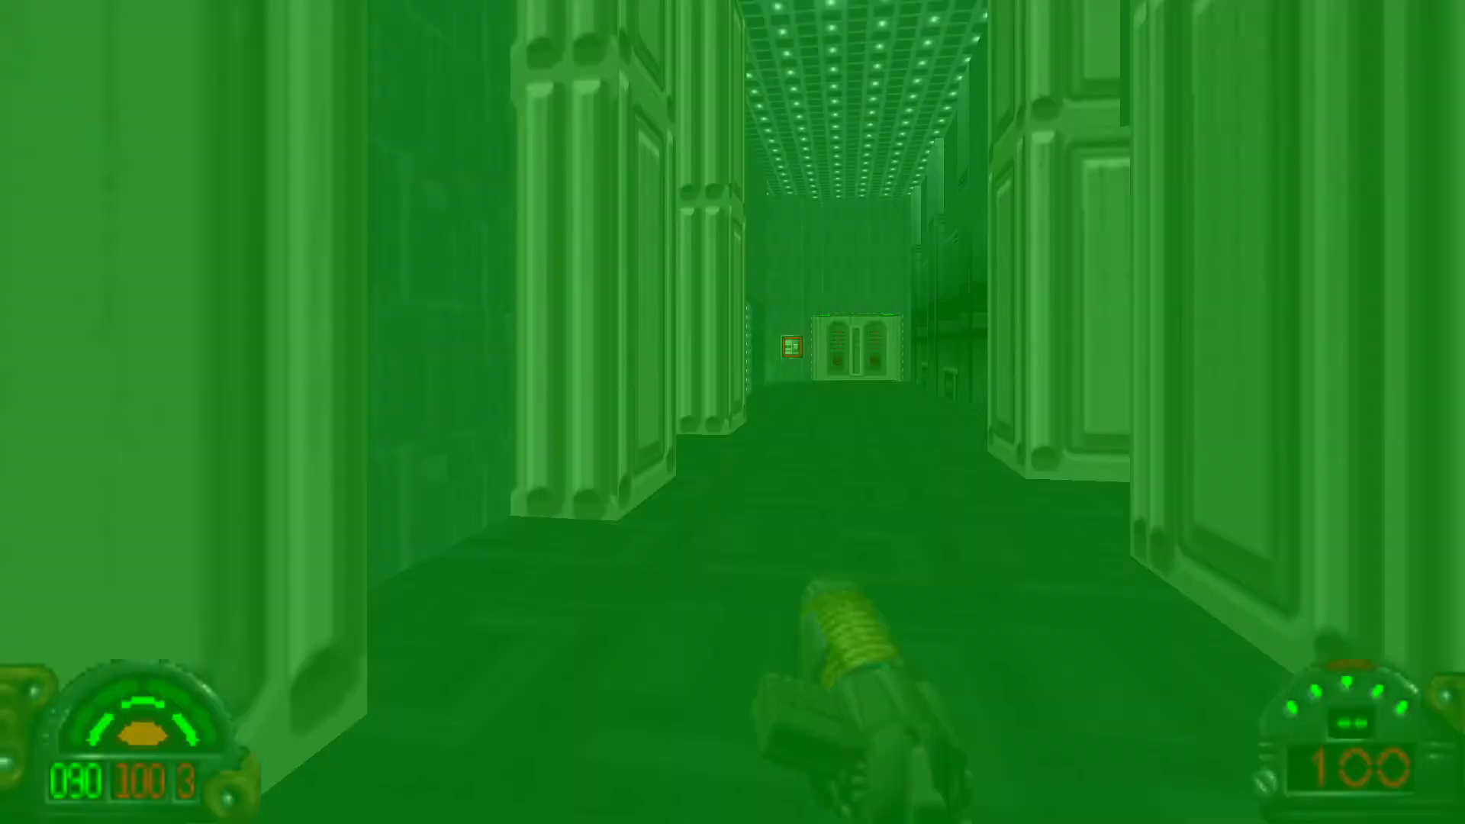
{"action": "key", "text": "Left"}
{"action": "key", "text": "Left"}
{"action": "key", "text": "ctrl"}
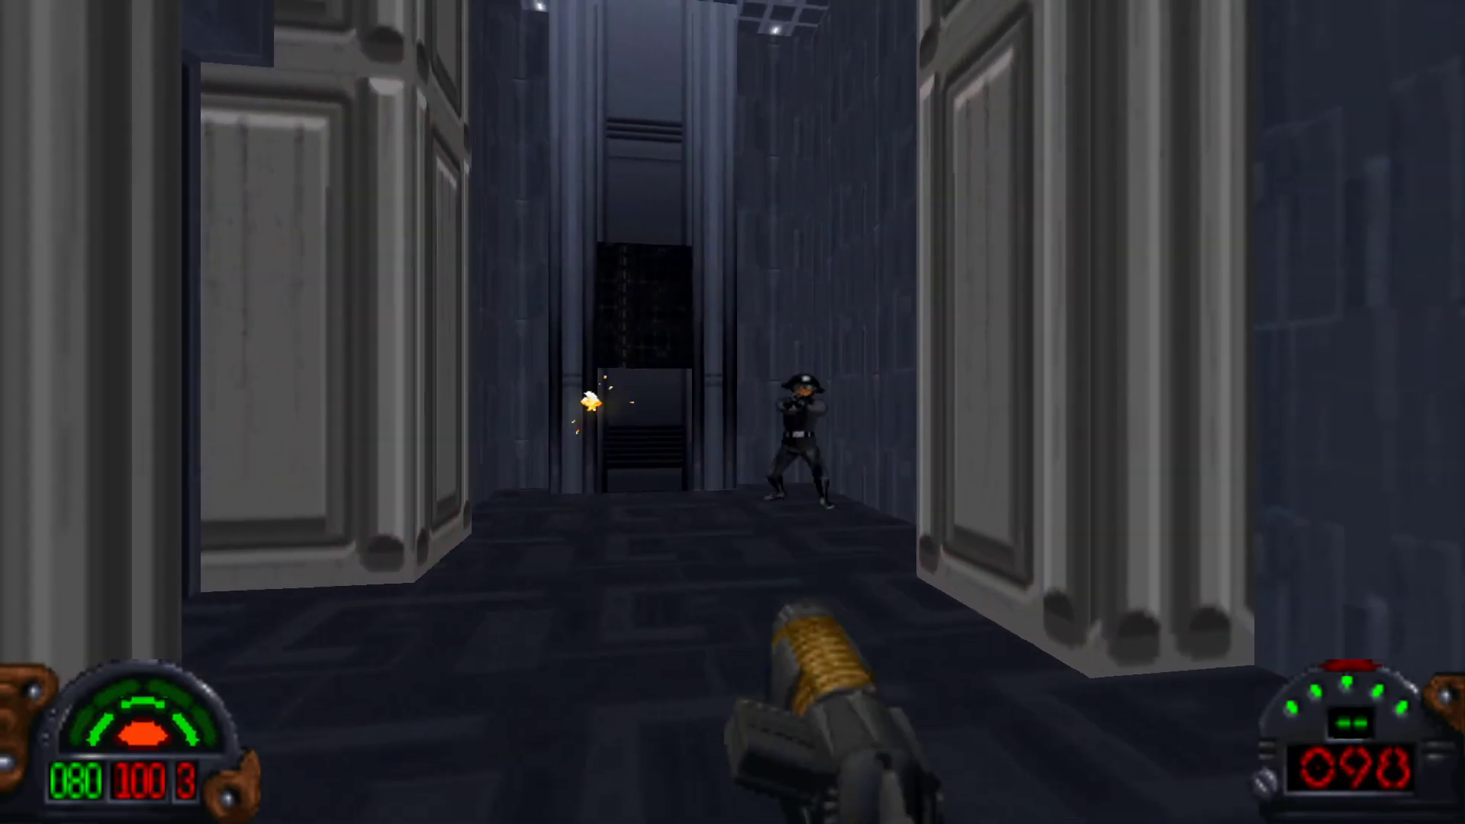
{"action": "key", "text": "ctrl"}
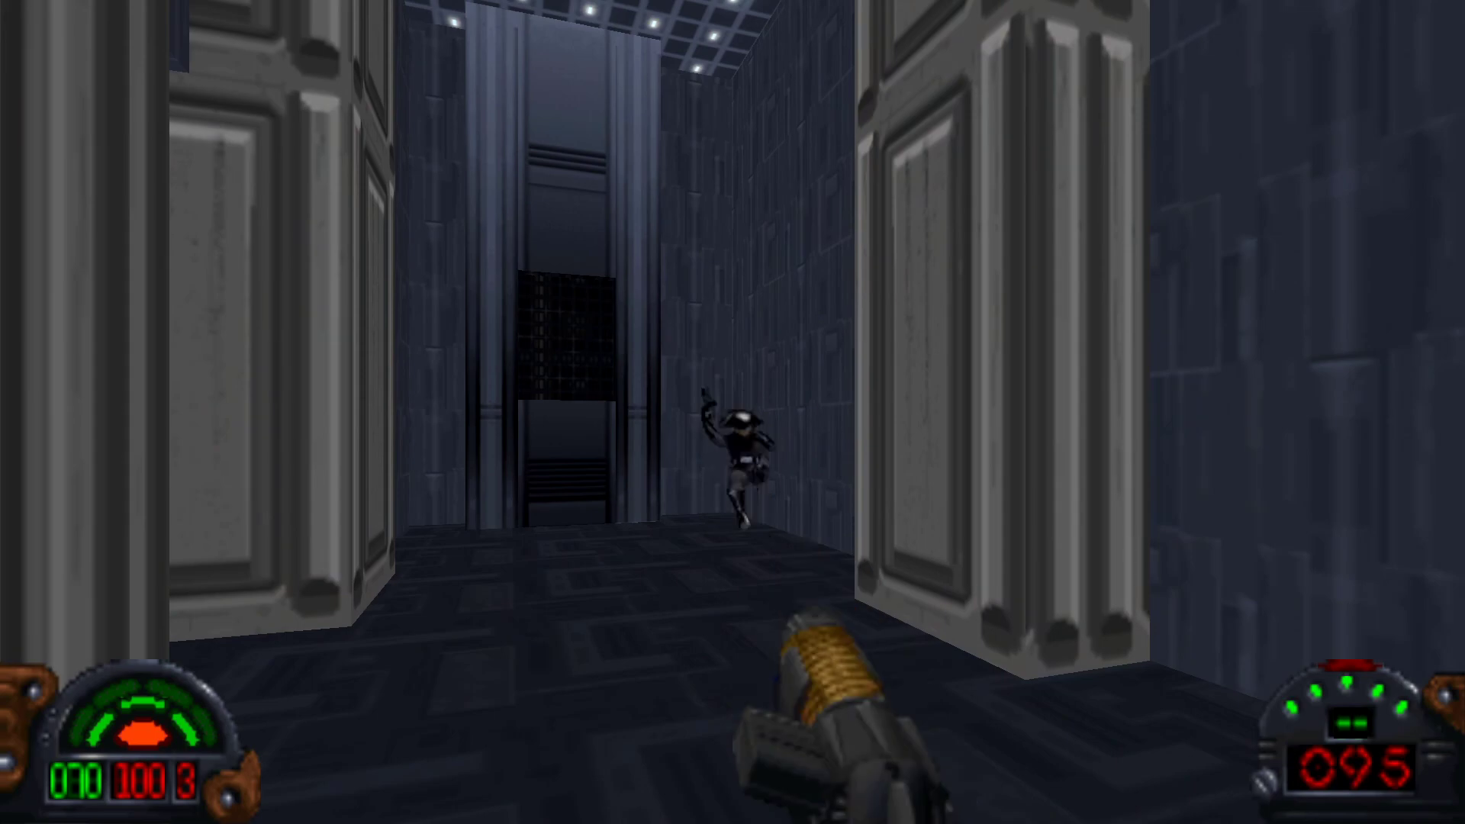
- Approach the raised control room beside the hall and shoot the guards and the officer there
{"action": "key", "text": "Right"}
{"action": "key", "text": "Up"}
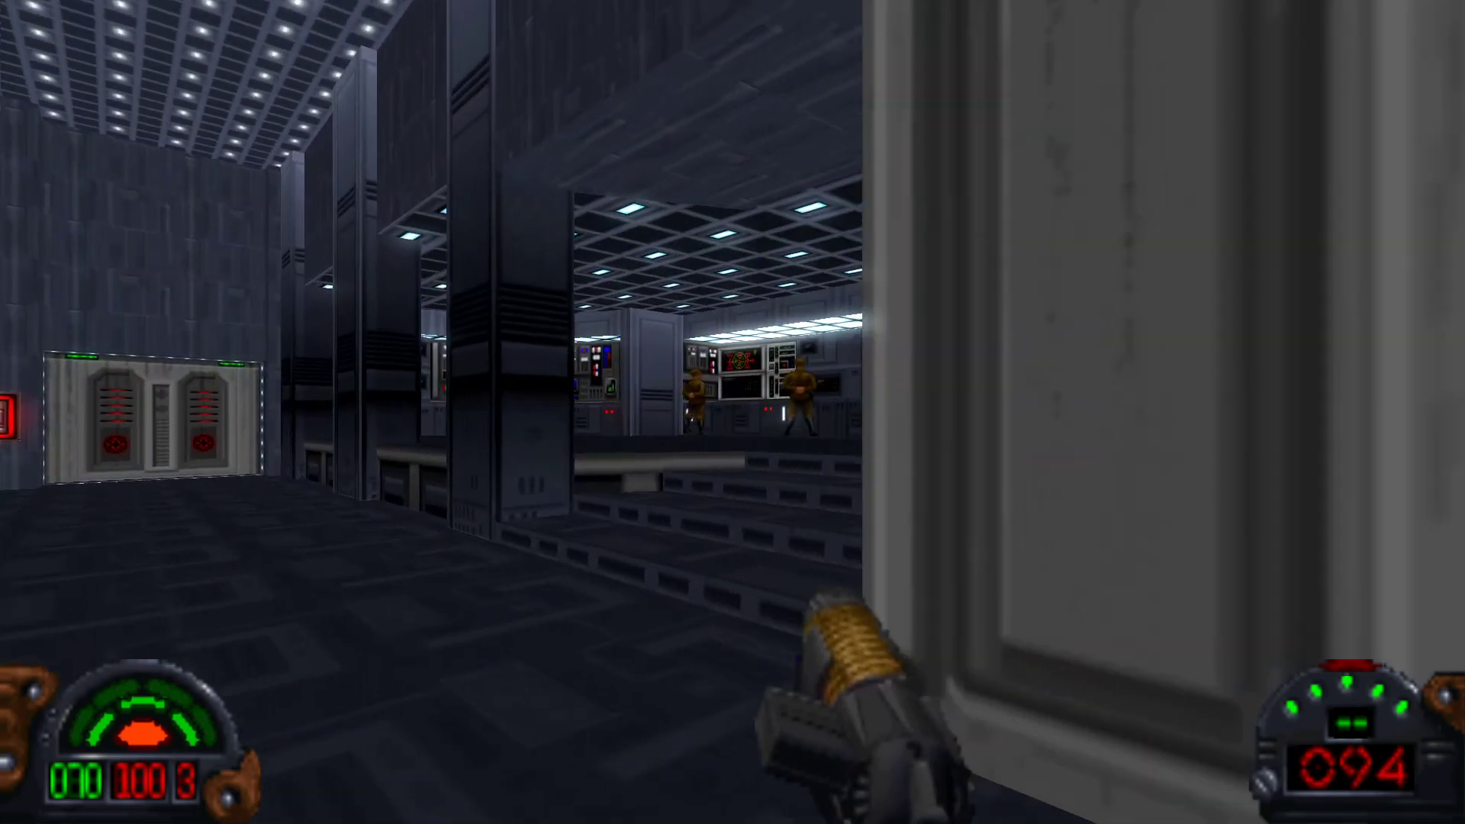
{"action": "key", "text": "ctrl"}
{"action": "key", "text": "ctrl"}
{"action": "key", "text": "Left"}
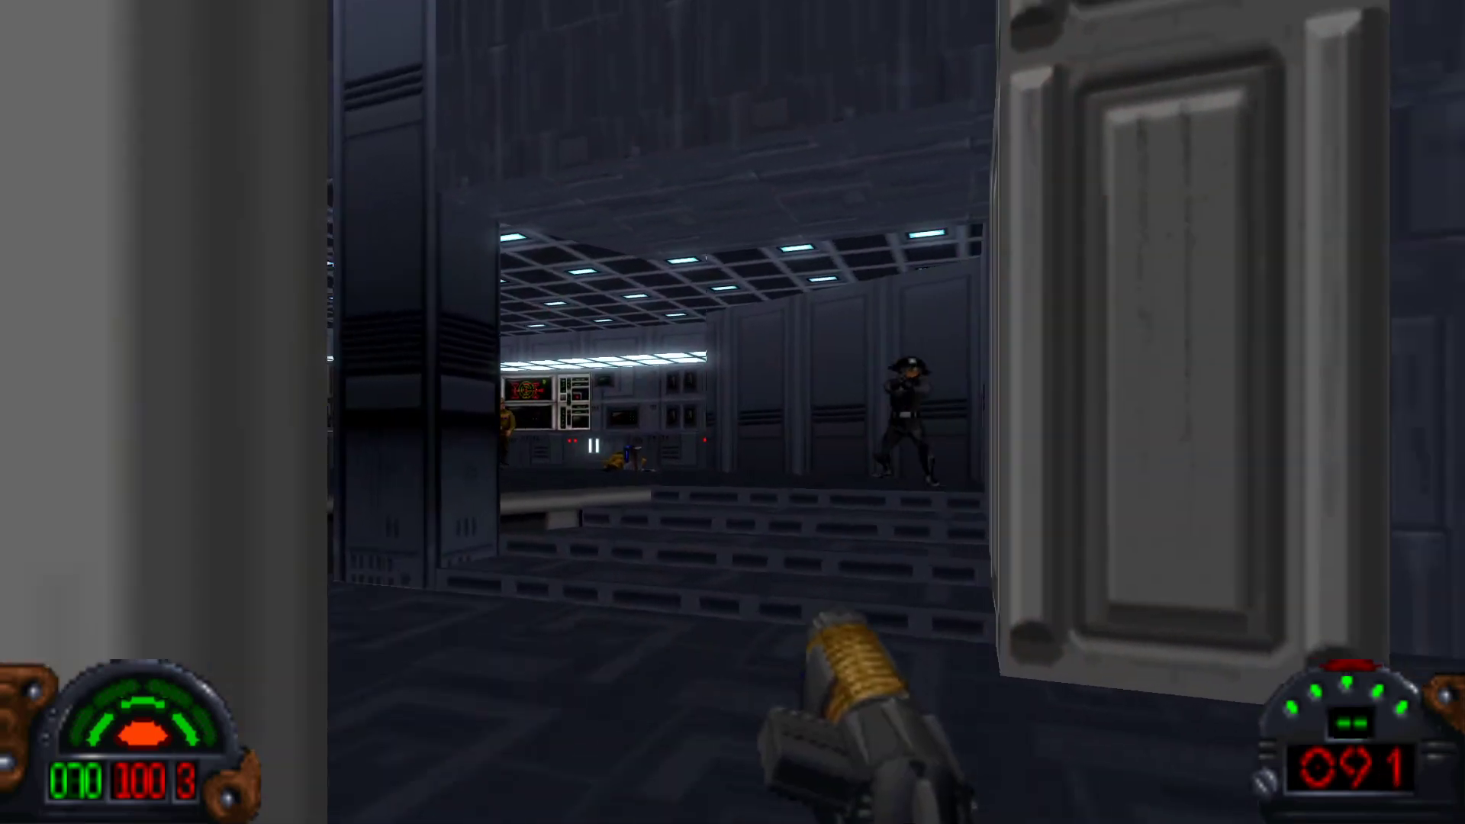
{"action": "key", "text": "ctrl"}
{"action": "key", "text": "Left"}
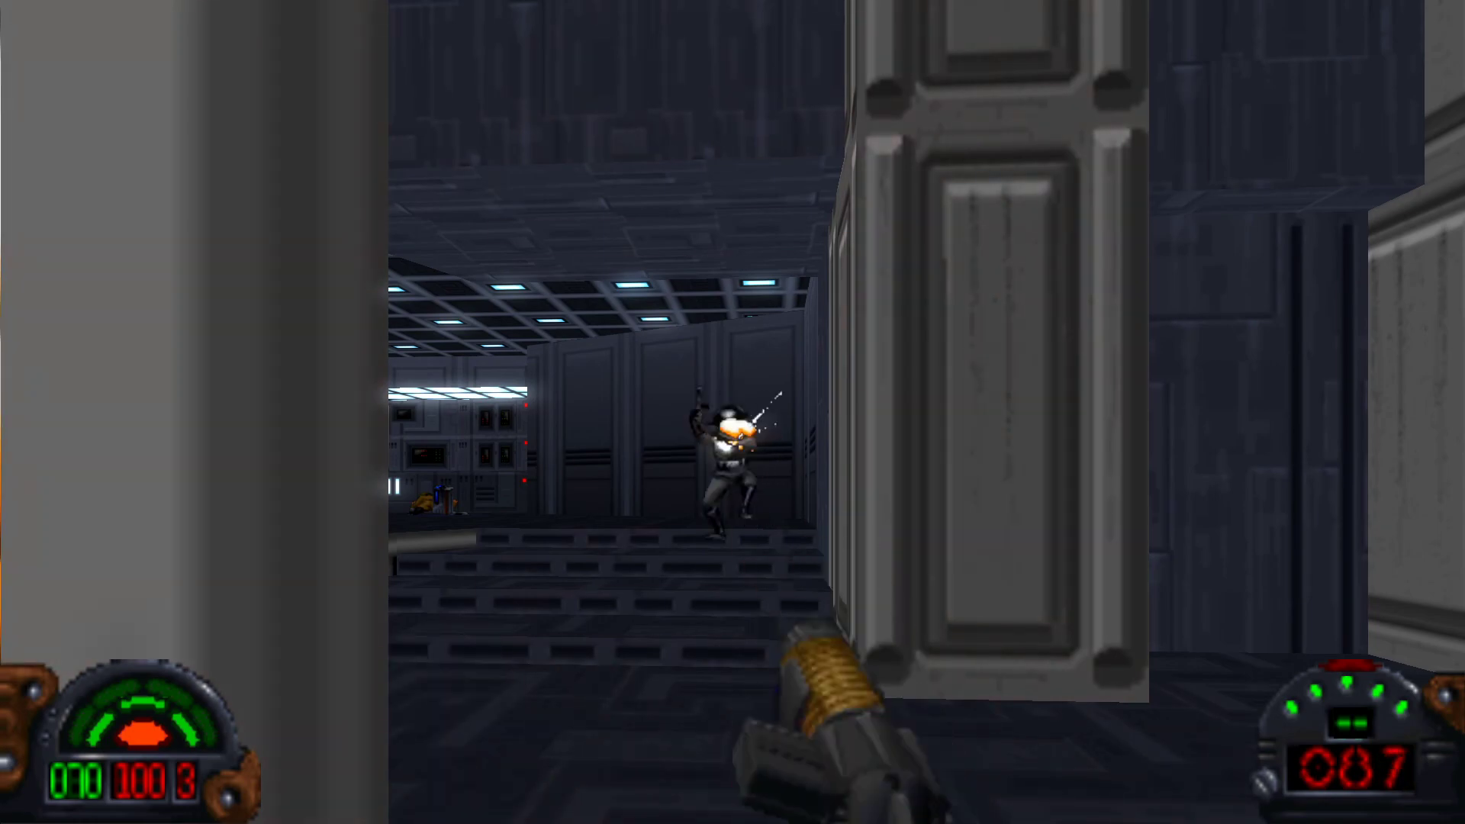
{"action": "key", "text": "ctrl"}
{"action": "key", "text": "Right"}
{"action": "key", "text": "Left"}
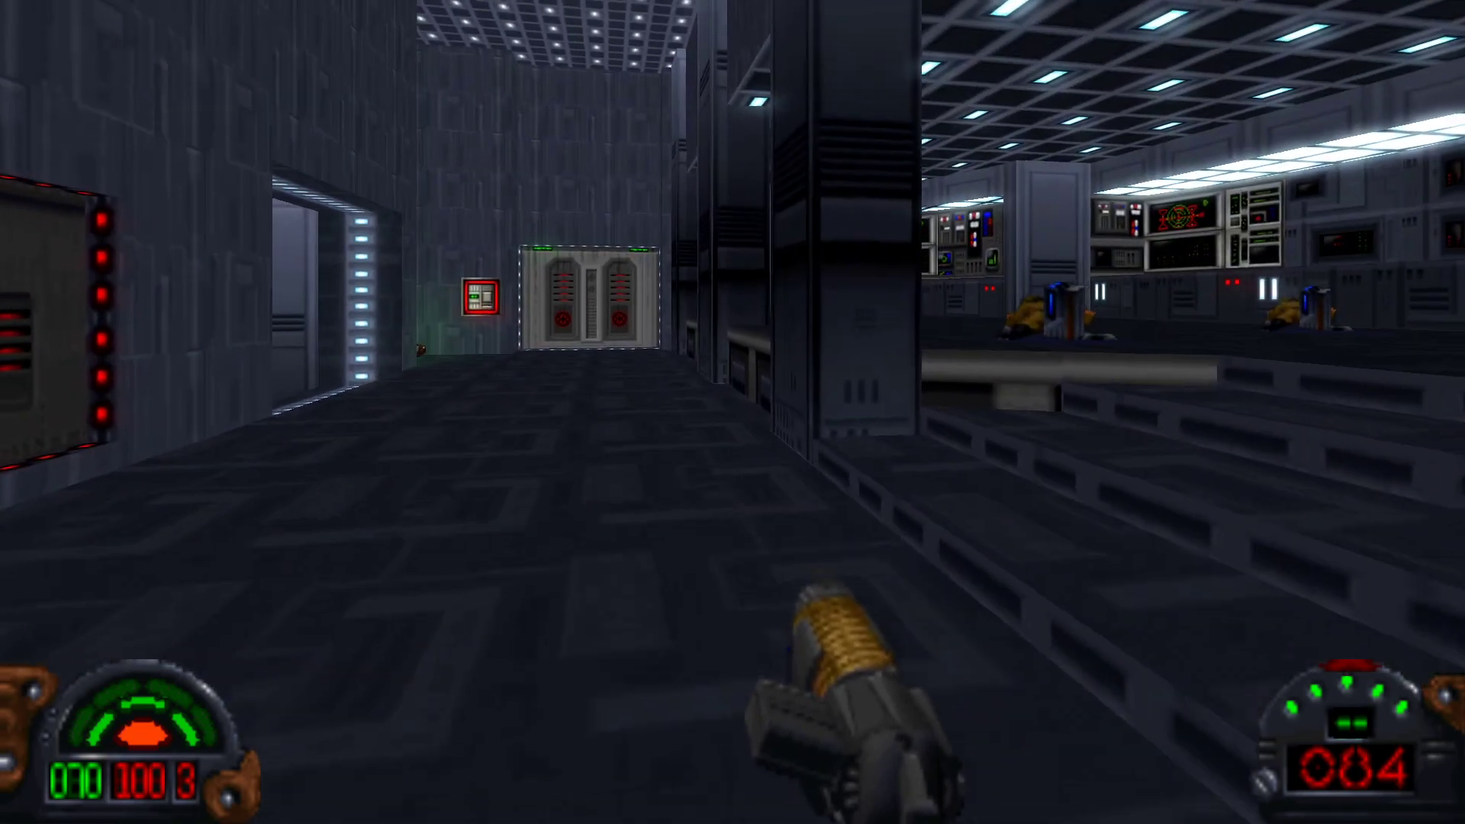
- Explore the hall around the pillars and side doorways to locate the remaining attacker
{"action": "key", "text": "a"}
{"action": "key", "text": "Left"}
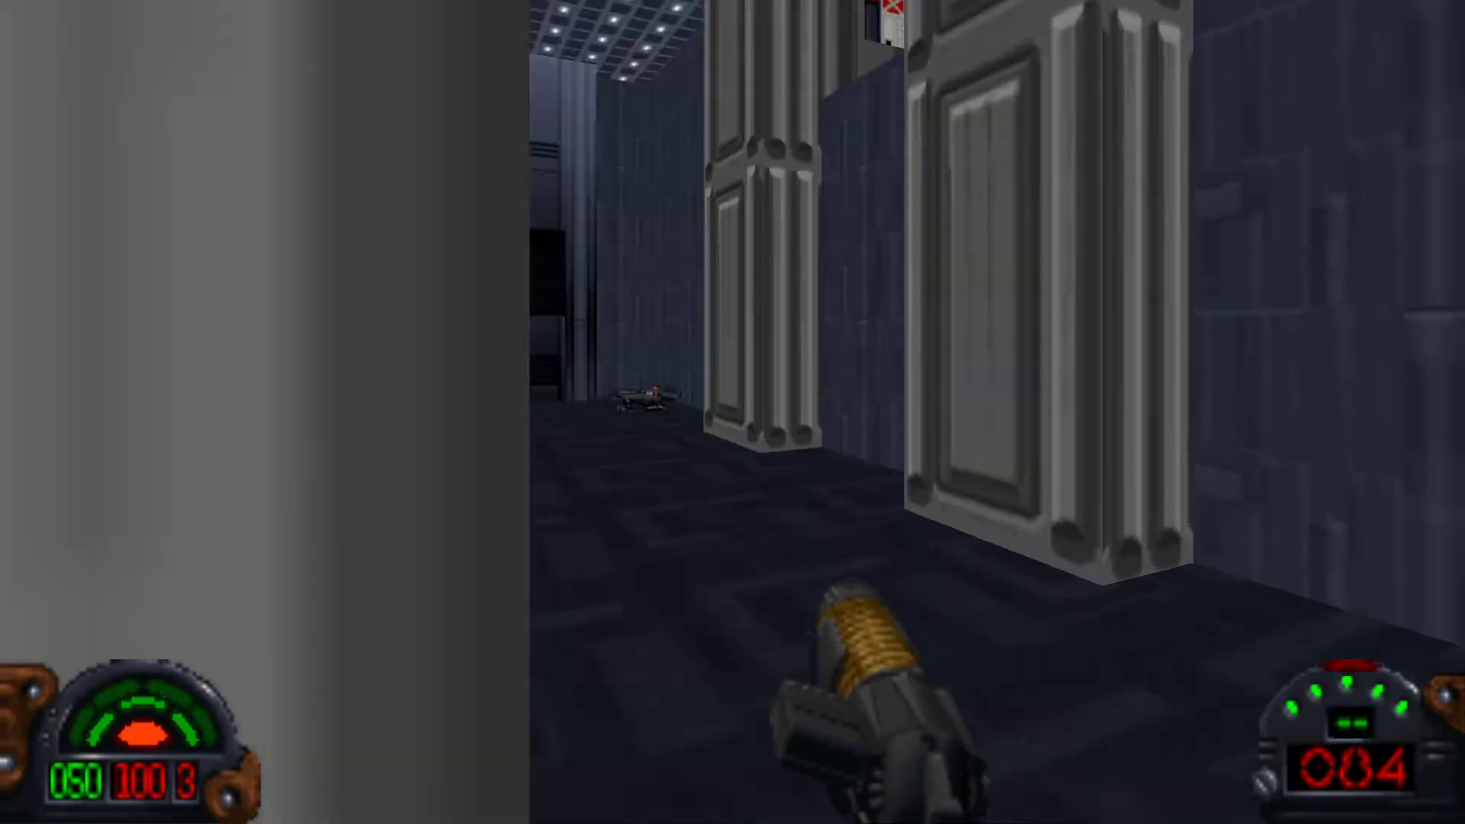
{"action": "key", "text": "Left"}
{"action": "key", "text": "Up"}
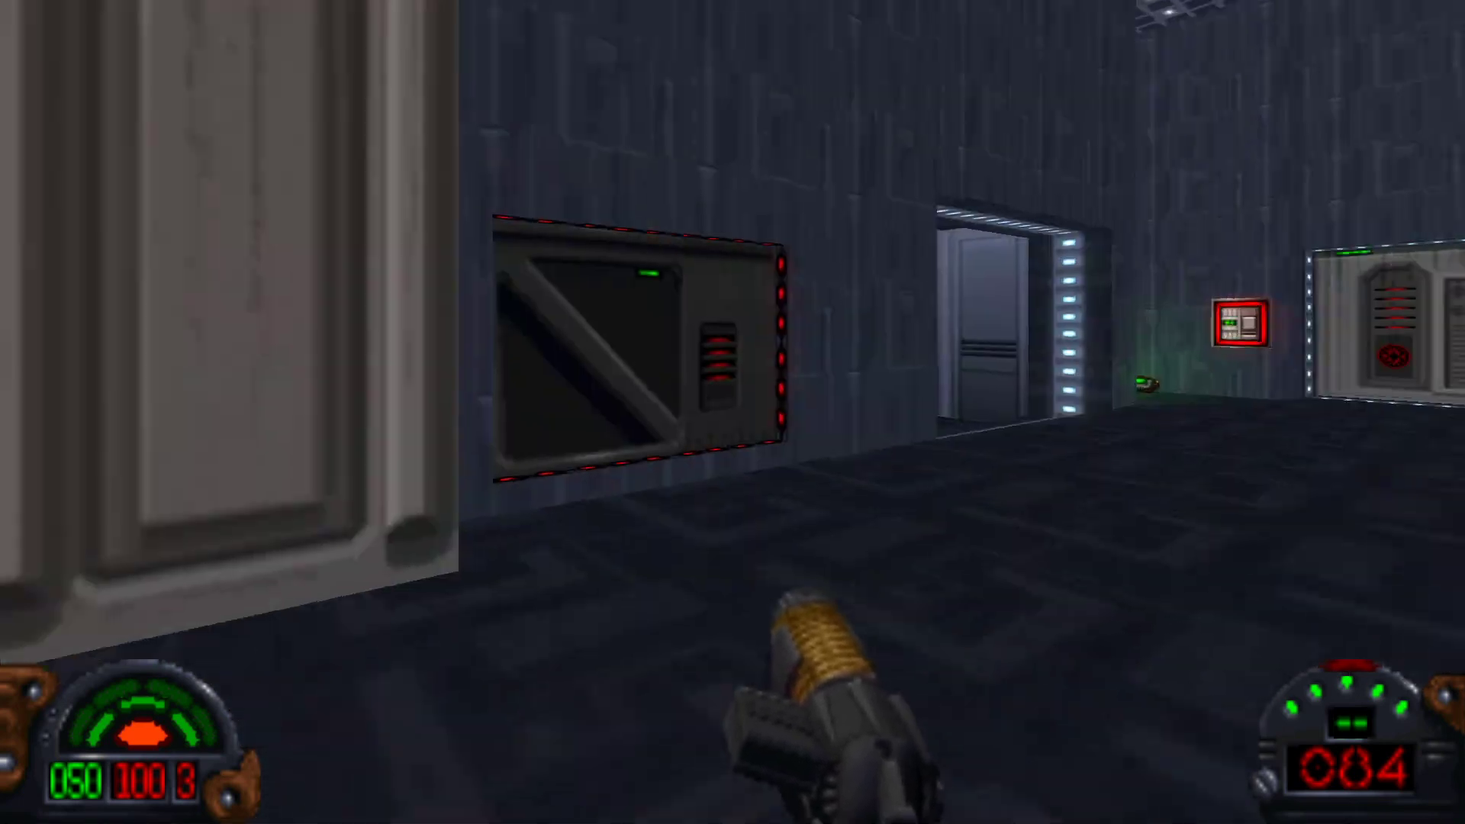
{"action": "key", "text": "Left"}
{"action": "key", "text": "Right"}
{"action": "key", "text": "Up"}
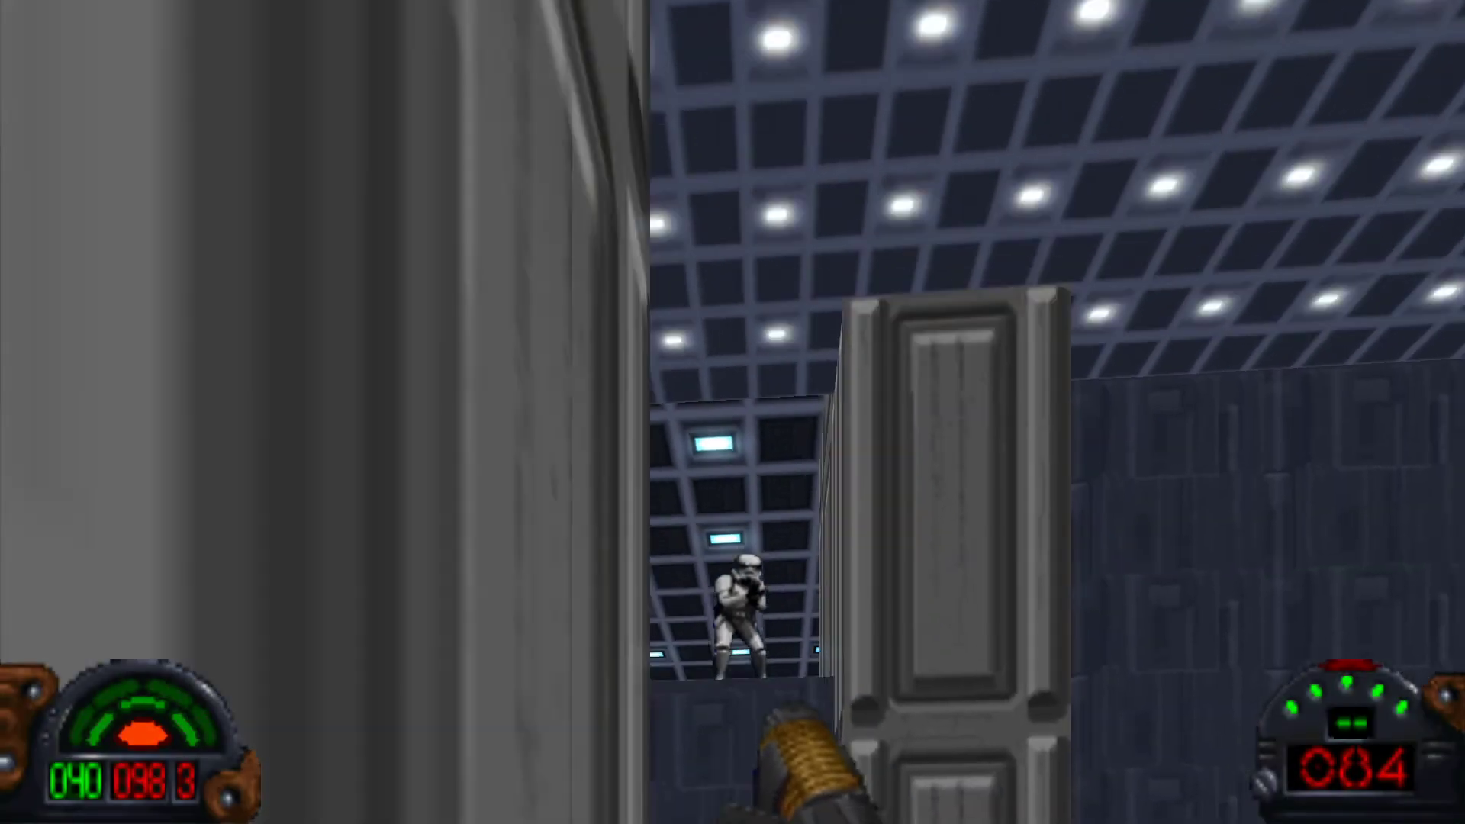
- Shoot at the stormtrooper on the raised ledge above the hall while moving between the pillars
{"action": "key", "text": "ctrl"}
{"action": "key", "text": "ctrl"}
{"action": "key", "text": "ctrl"}
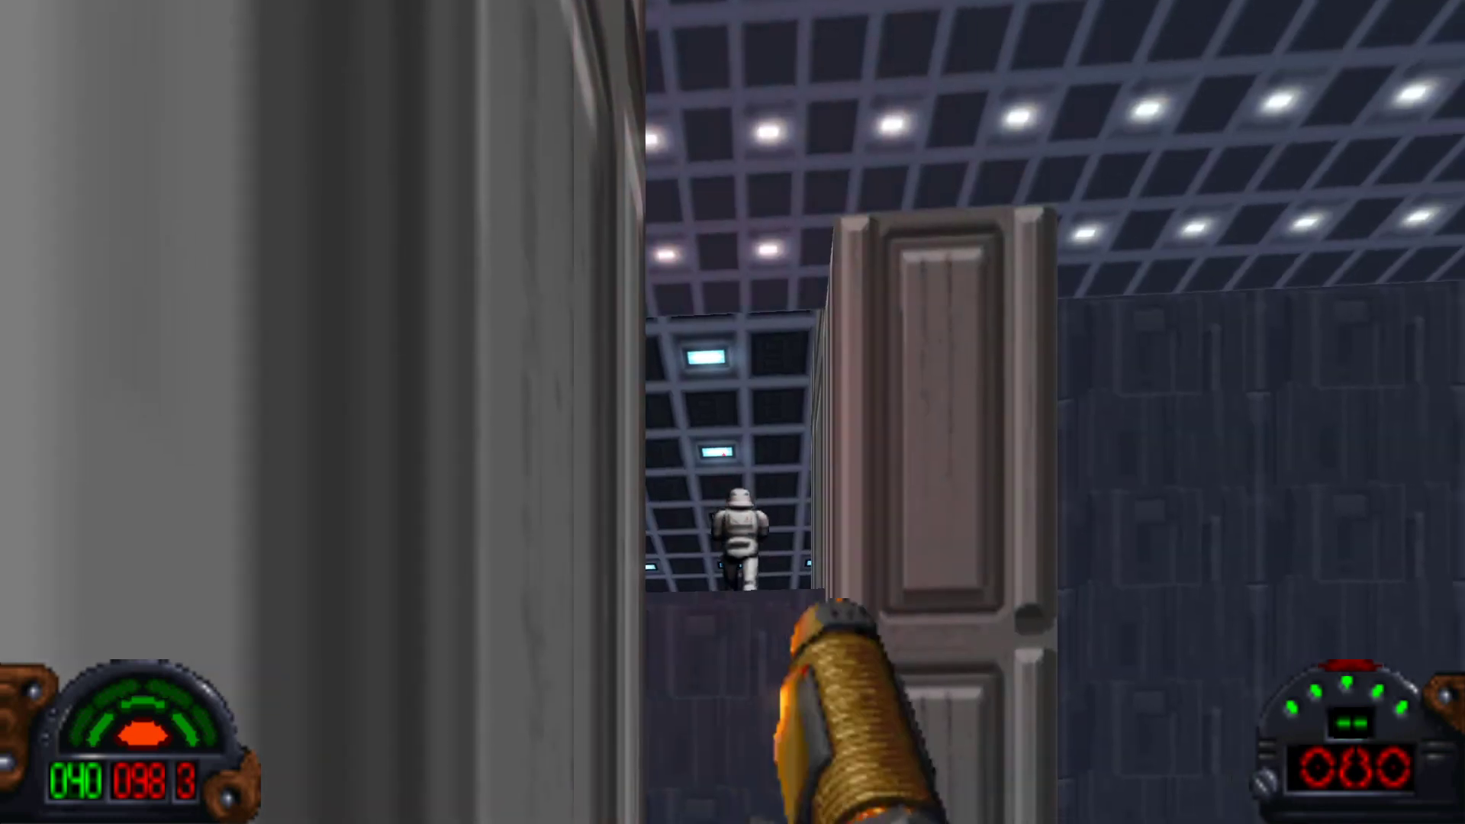
{"action": "key", "text": "ctrl"}
{"action": "key", "text": "Up"}
{"action": "key", "text": "Left"}
{"action": "key", "text": "Right"}
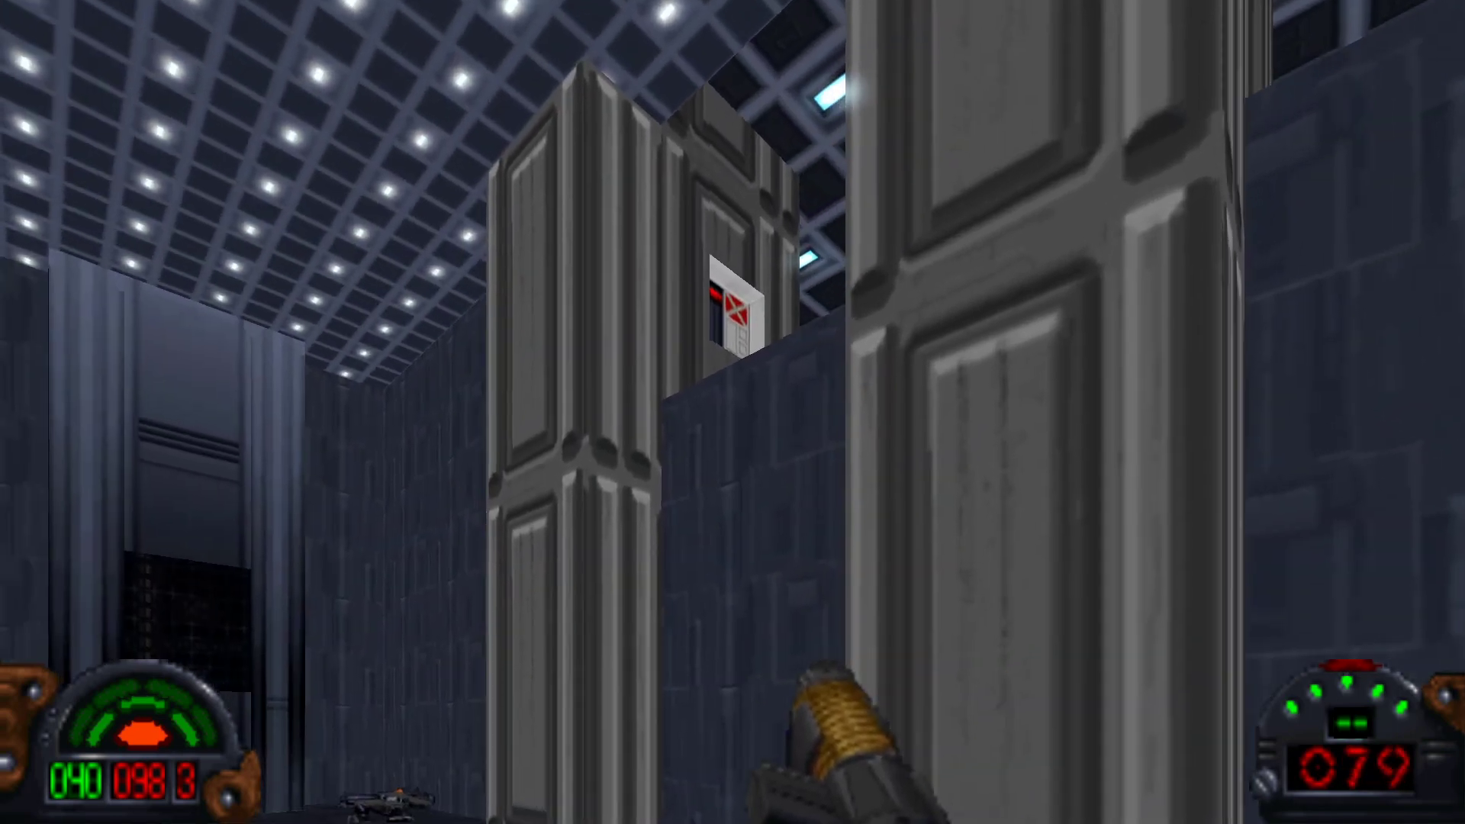
{"action": "key", "text": "Up"}
{"action": "key", "text": "ctrl"}
{"action": "key", "text": "ctrl"}
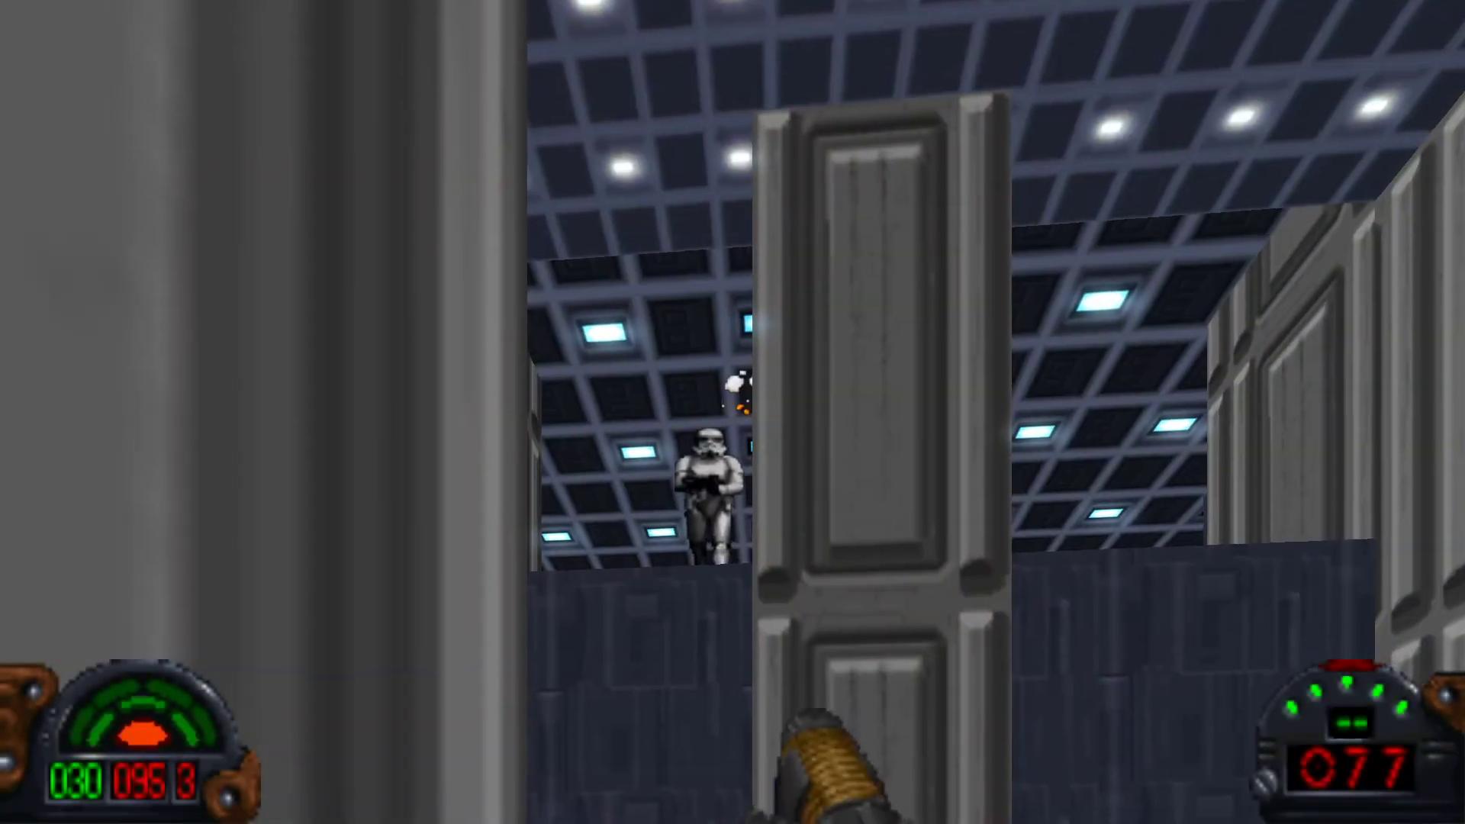
{"action": "key", "text": "Left"}
{"action": "key", "text": "ctrl"}
- Walk back between the pillars and face the double door at the far end of the hall
{"action": "key", "text": "Up"}
{"action": "key", "text": "Left"}
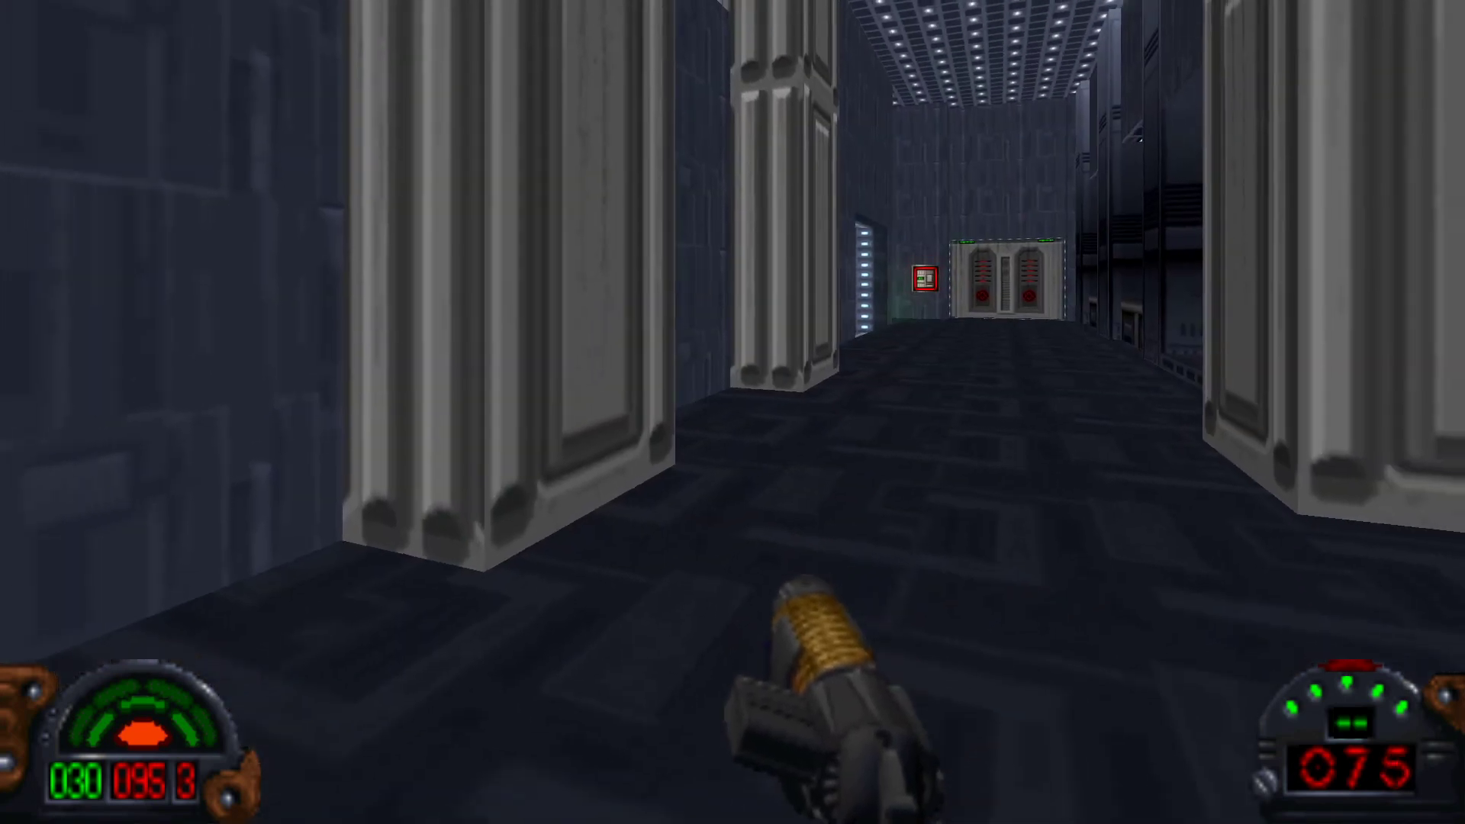
{"action": "key", "text": "Up"}
{"action": "key", "text": "Page_Up"}
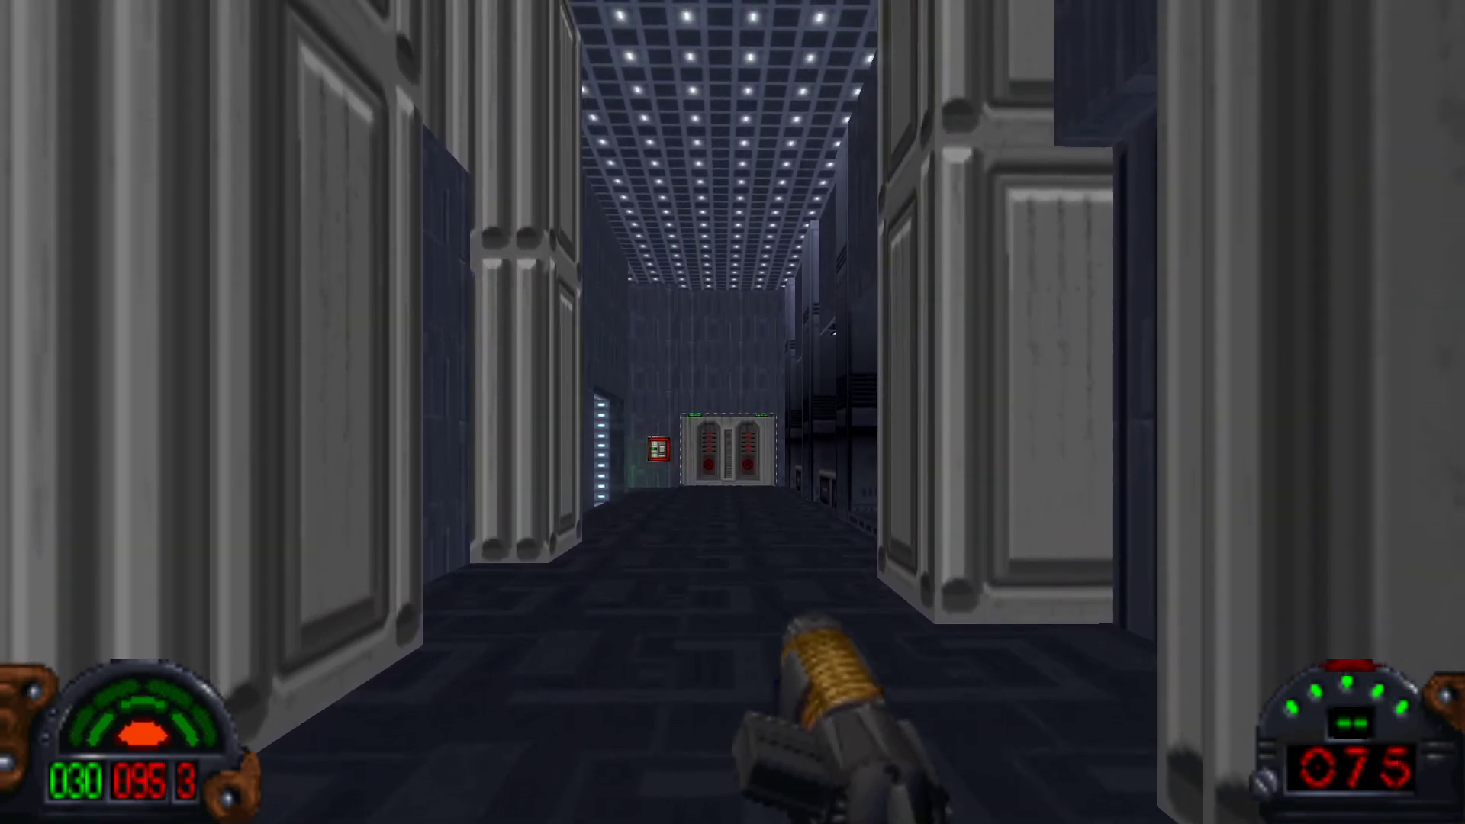
{"action": "key", "text": "Page_Up"}
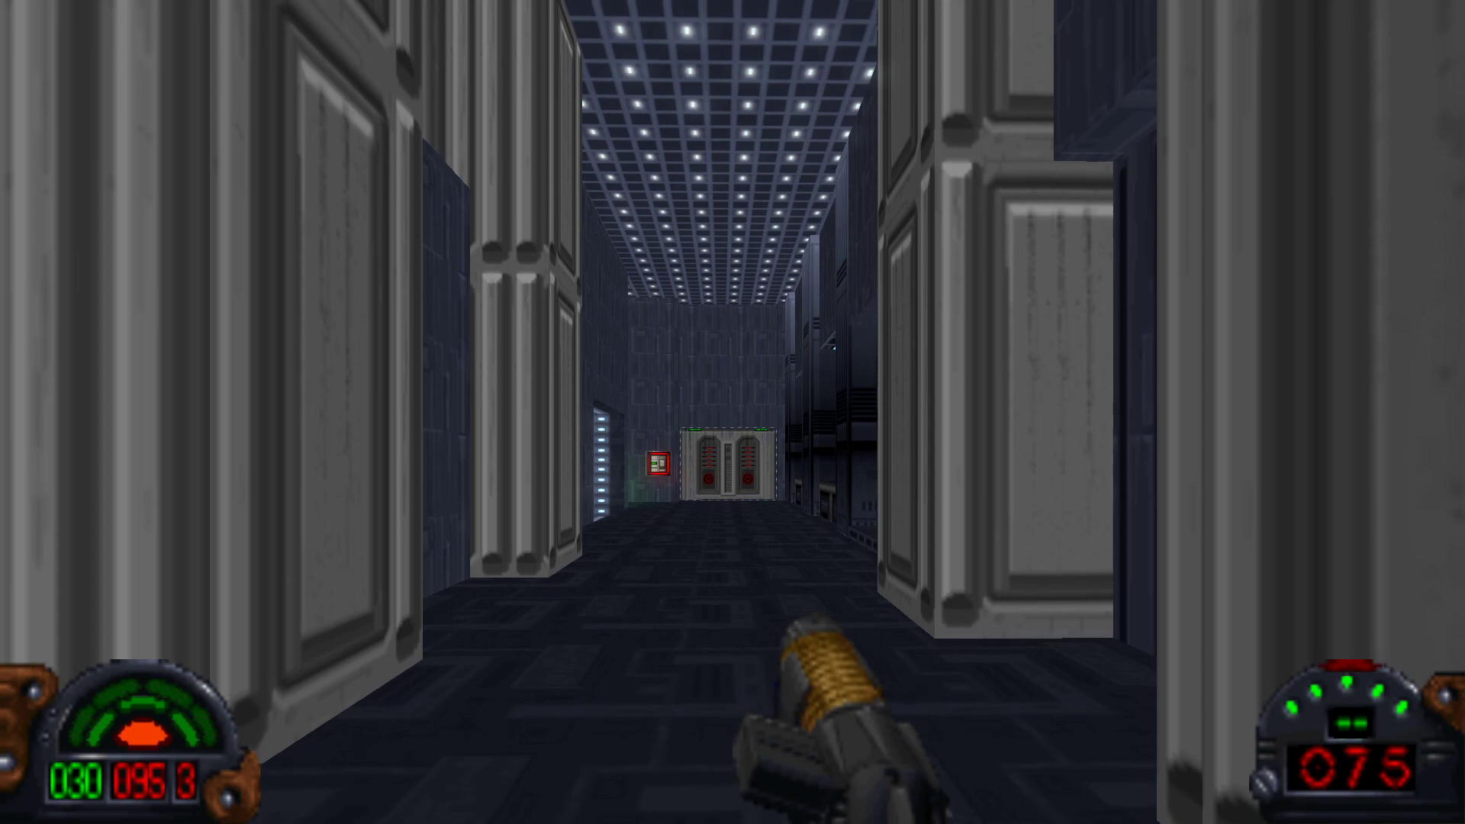